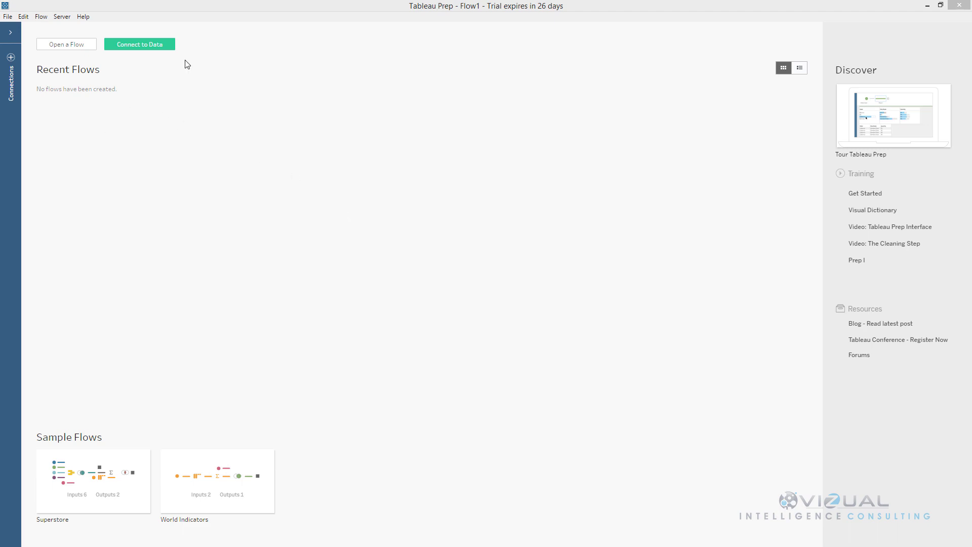
- Connect the new flow to the Microsoft Excel workbook Tableau Prep Data.xlsx
{"action": "left_click", "coordinate": [142, 44]}
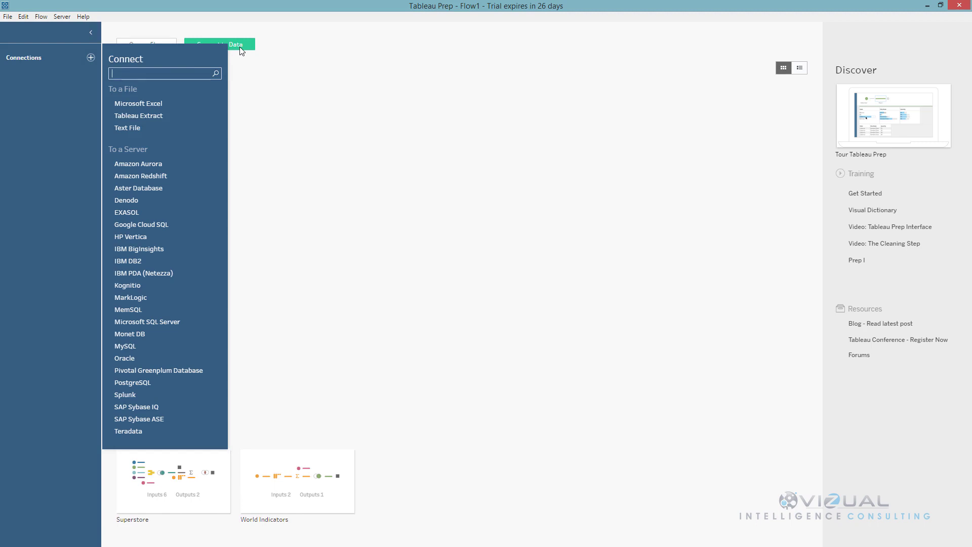
{"action": "left_click", "coordinate": [151, 104]}
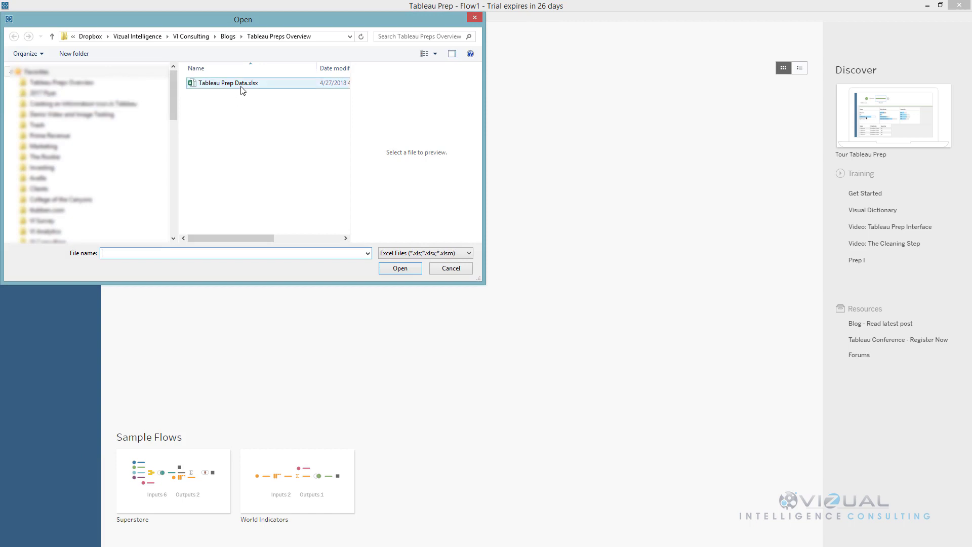
{"action": "double_click", "coordinate": [243, 89]}
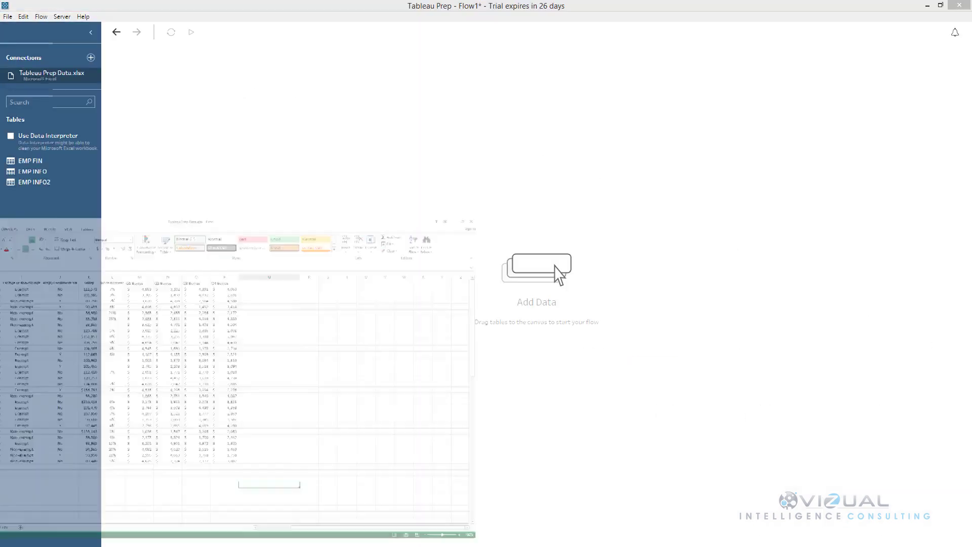
- Switch to Excel to examine the EMP INFO, EMP INFO2 and EMP FIN sheets of Tableau Prep Data.xlsx, and return to Tableau Prep
{"action": "key", "text": "alt+Tab"}
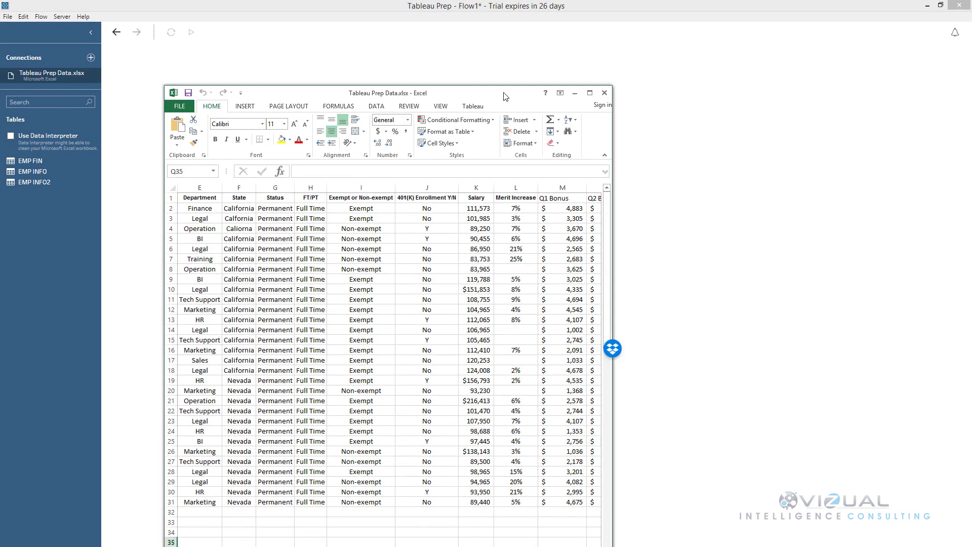
{"action": "double_click", "coordinate": [506, 96]}
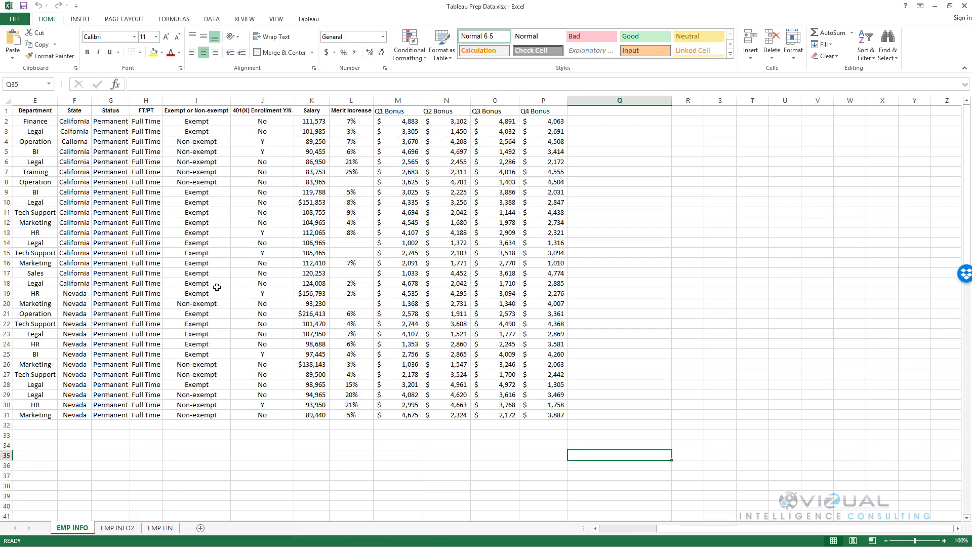
{"action": "left_click", "coordinate": [116, 528]}
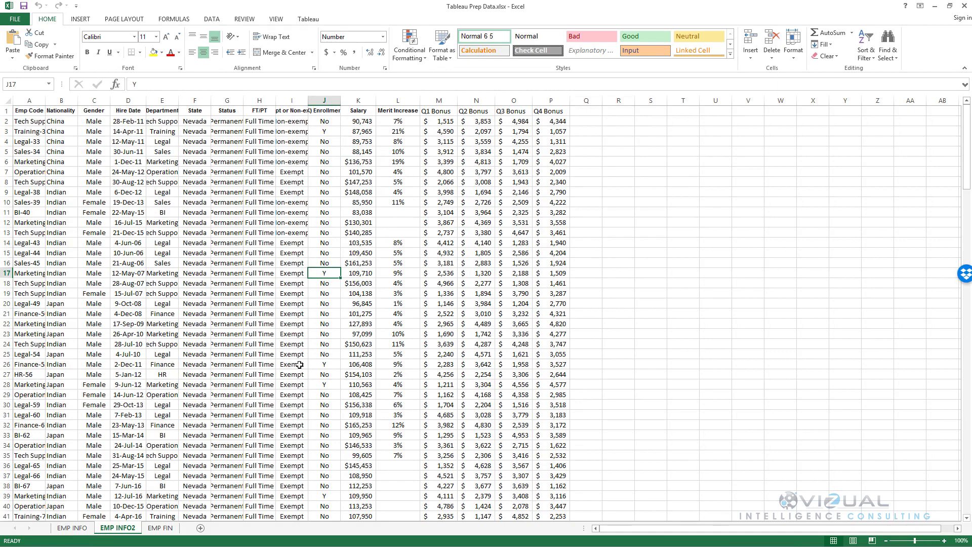
{"action": "left_click", "coordinate": [160, 528]}
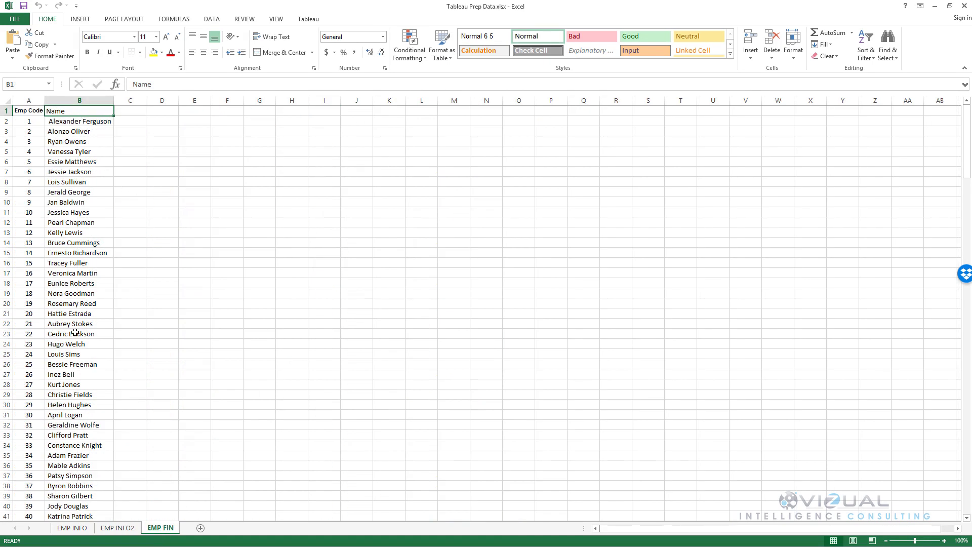
{"action": "left_click", "coordinate": [117, 528]}
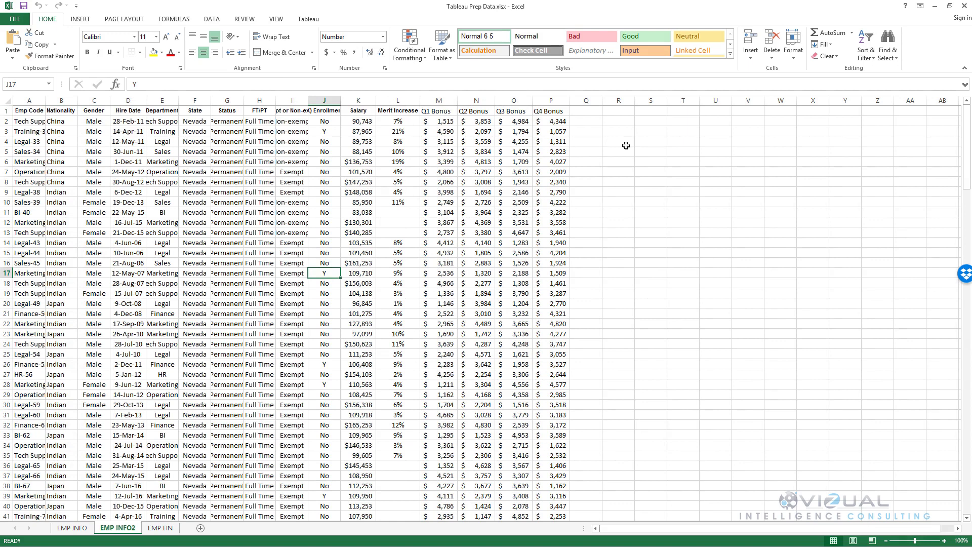
{"action": "left_click", "coordinate": [935, 7]}
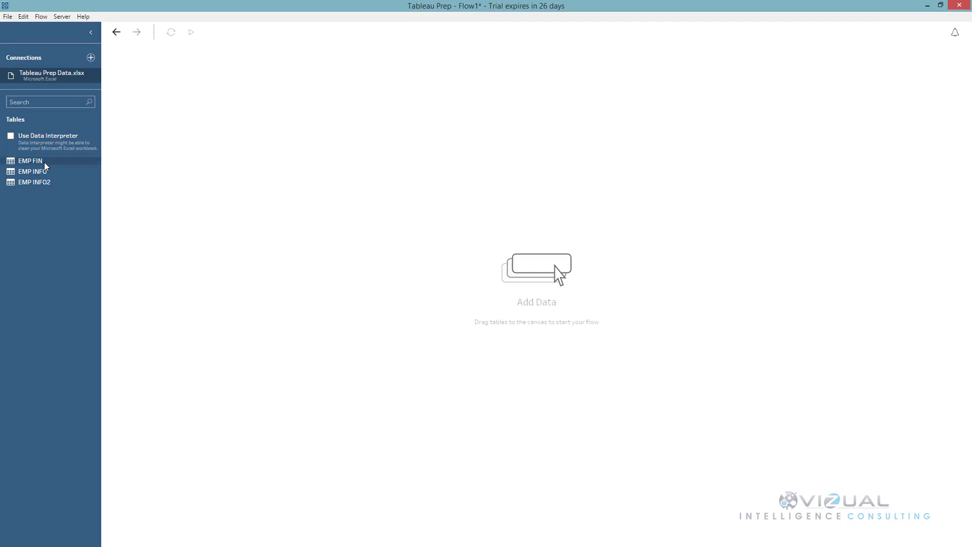
- Add the EMP INFO table to the flow as an input and enlarge the flow canvas
{"action": "left_click_drag", "start_coordinate": [32, 171], "coordinate": [199, 96]}
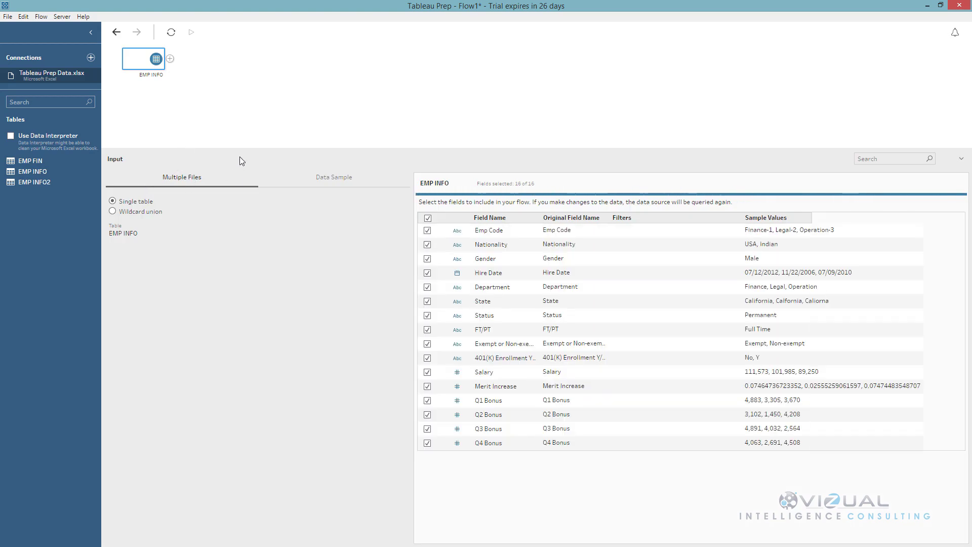
{"action": "left_click_drag", "start_coordinate": [241, 149], "coordinate": [243, 226]}
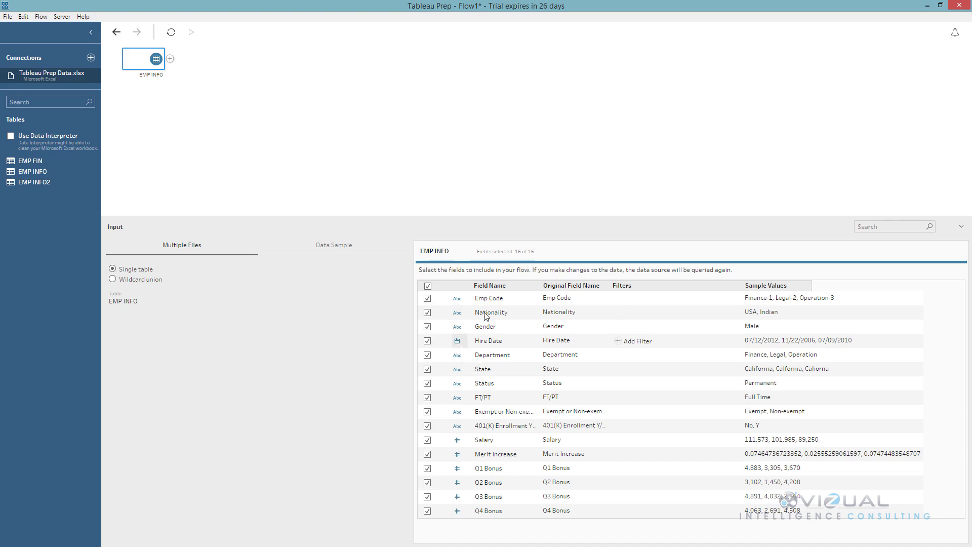
- Examine the row filter editor for Emp Code without adding a filter, and the data sample settings of the EMP INFO input
{"action": "left_click", "coordinate": [628, 299]}
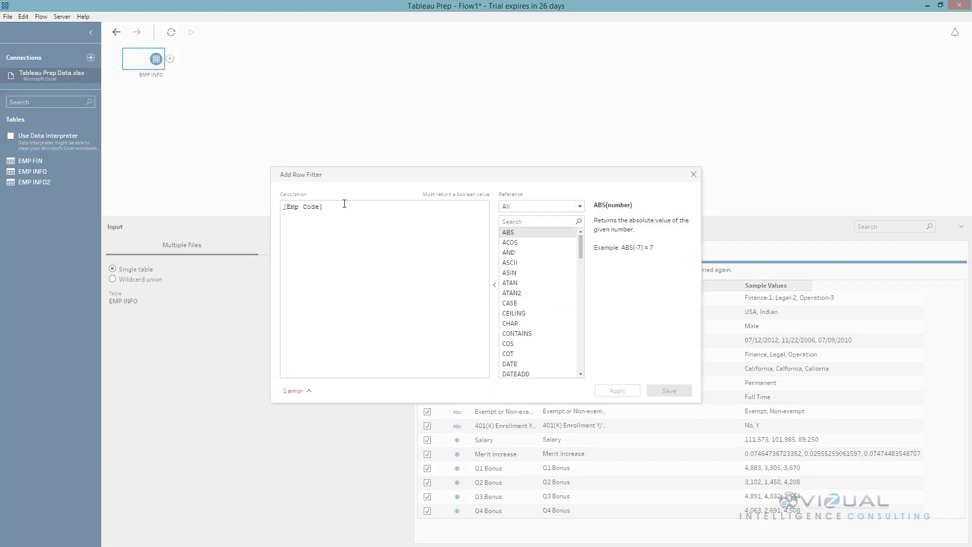
{"action": "left_click", "coordinate": [693, 174]}
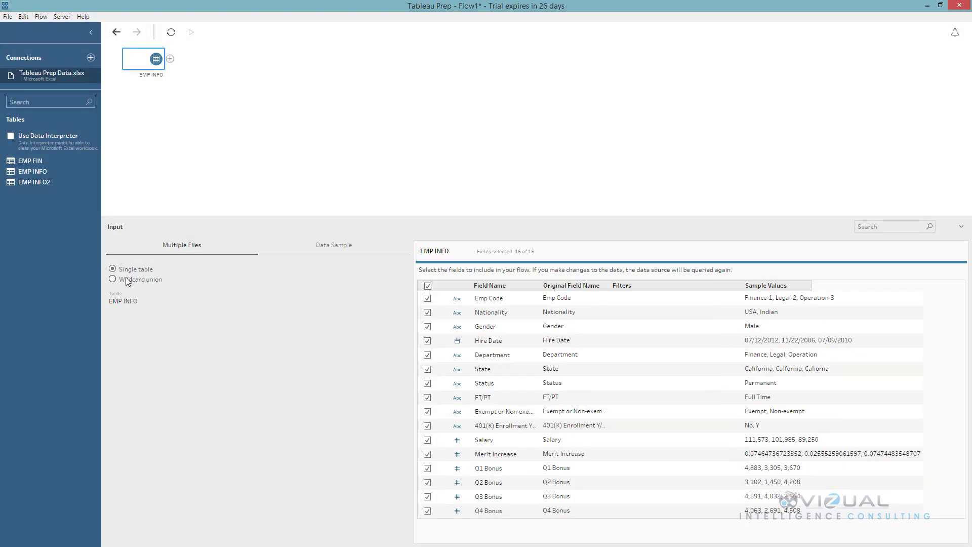
{"action": "left_click", "coordinate": [328, 248]}
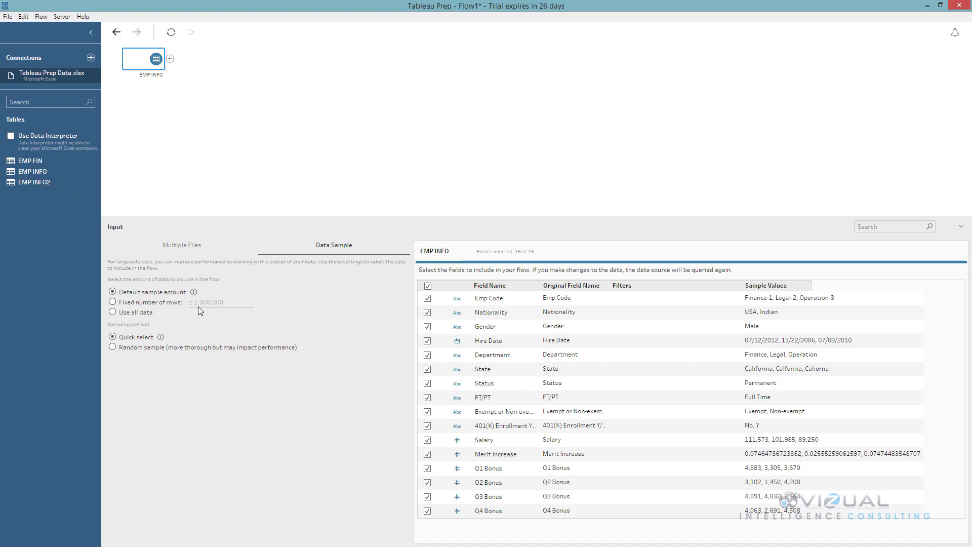
- Add the EMP INFO2 table to the flow as a union with the EMP INFO input
{"action": "left_click", "coordinate": [170, 58]}
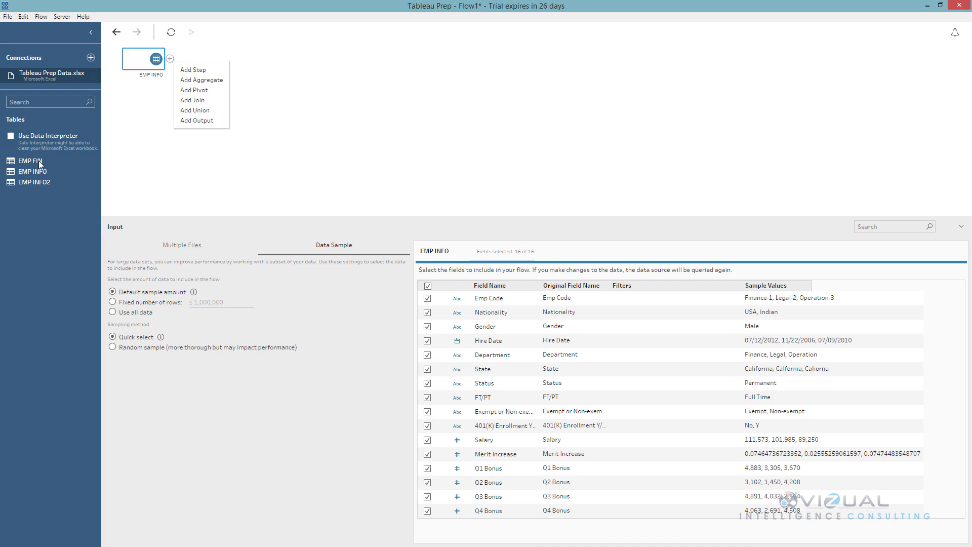
{"action": "left_click", "coordinate": [24, 183]}
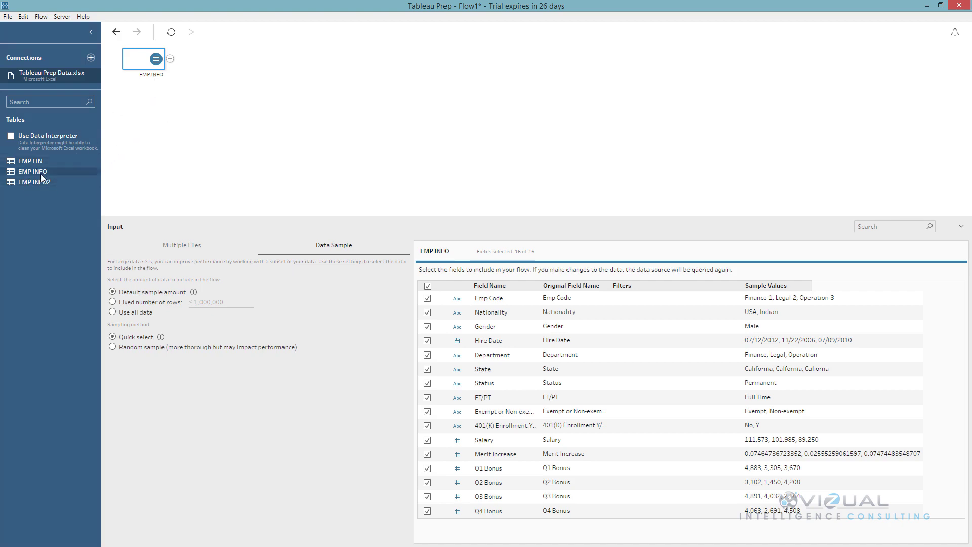
{"action": "left_click_drag", "start_coordinate": [40, 181], "coordinate": [146, 76]}
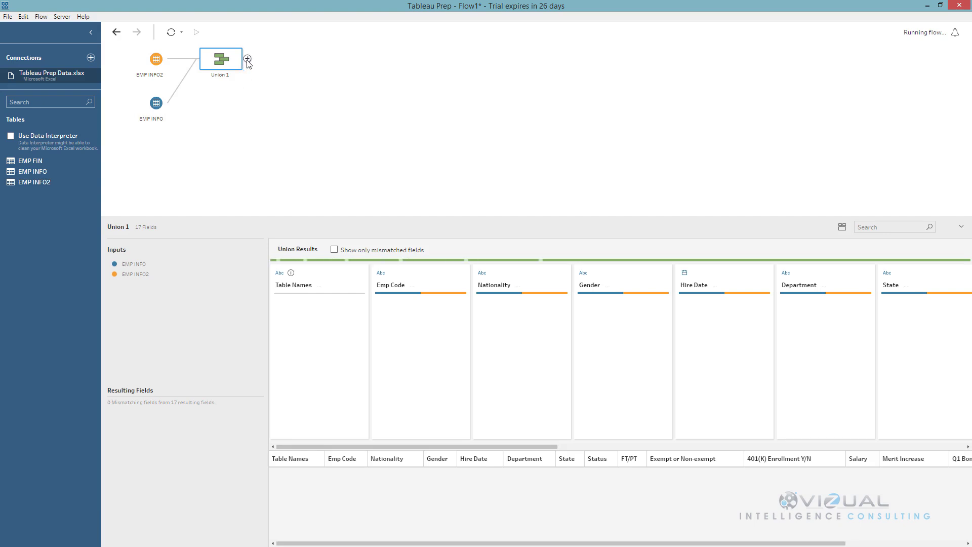
{"action": "left_click", "coordinate": [248, 59]}
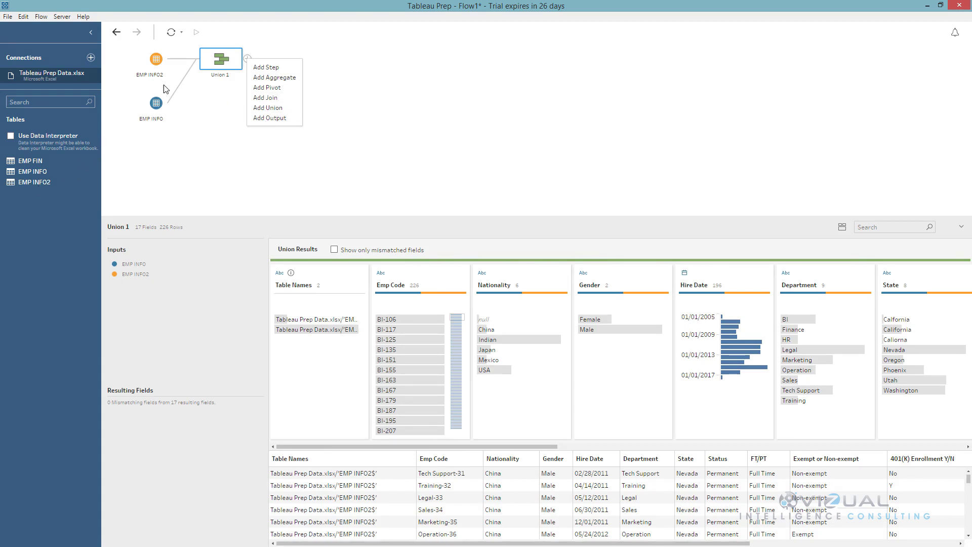
{"action": "left_click", "coordinate": [242, 90]}
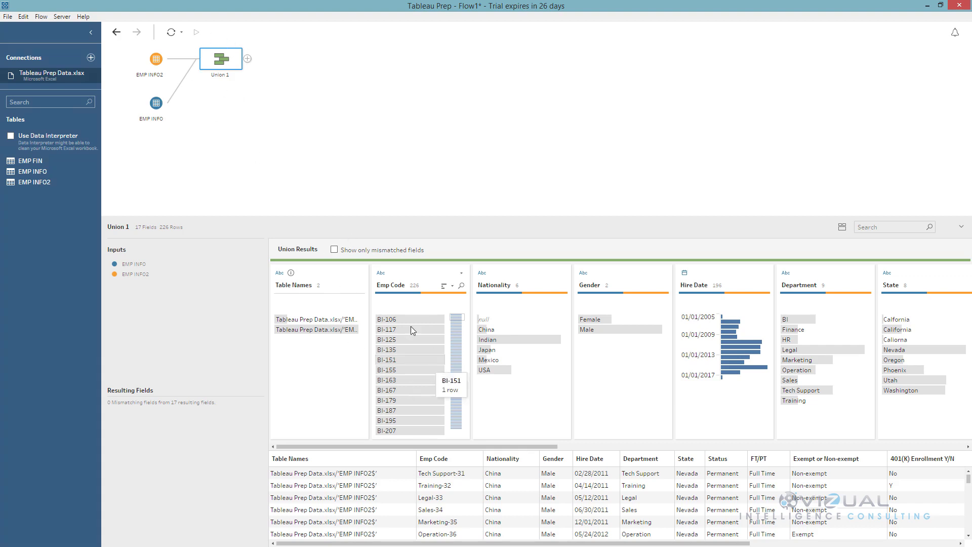
- Examine the union's field values and highlight the rows with nationality Indian across the other fields
{"action": "mouse_move", "coordinate": [347, 331]}
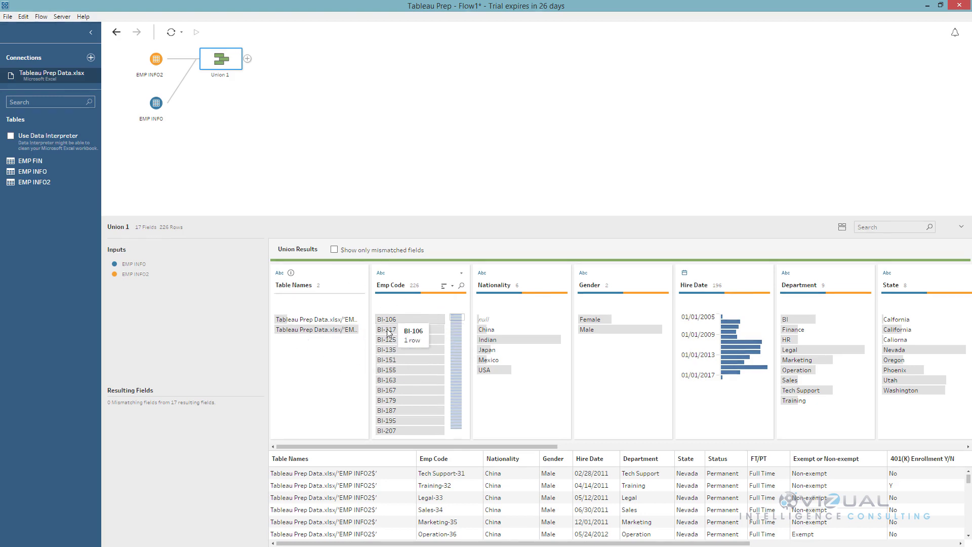
{"action": "mouse_move", "coordinate": [407, 331]}
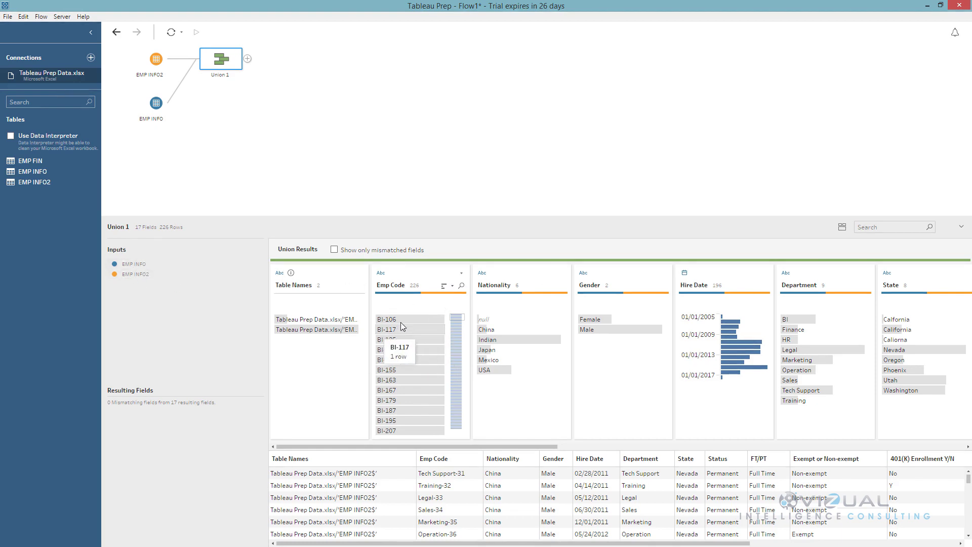
{"action": "left_click", "coordinate": [496, 340]}
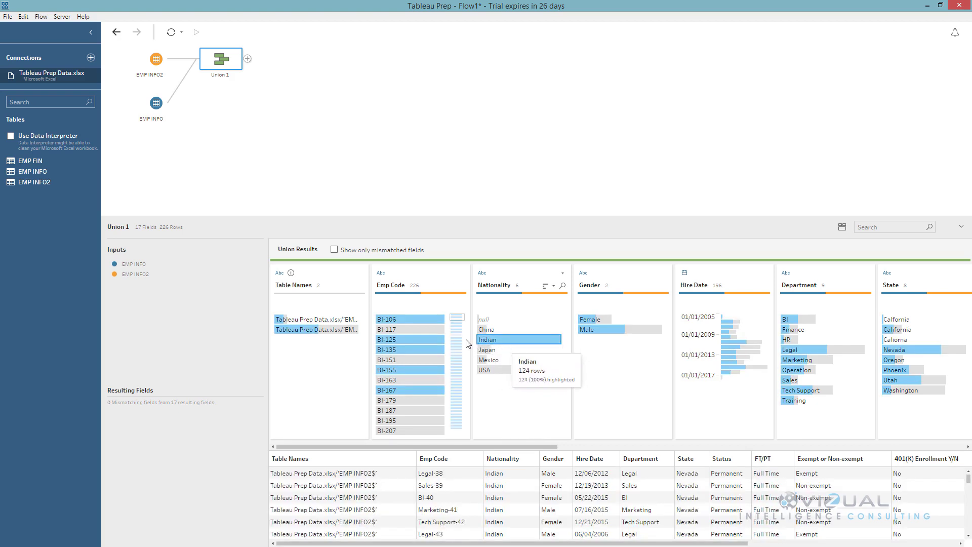
{"action": "mouse_move", "coordinate": [412, 315]}
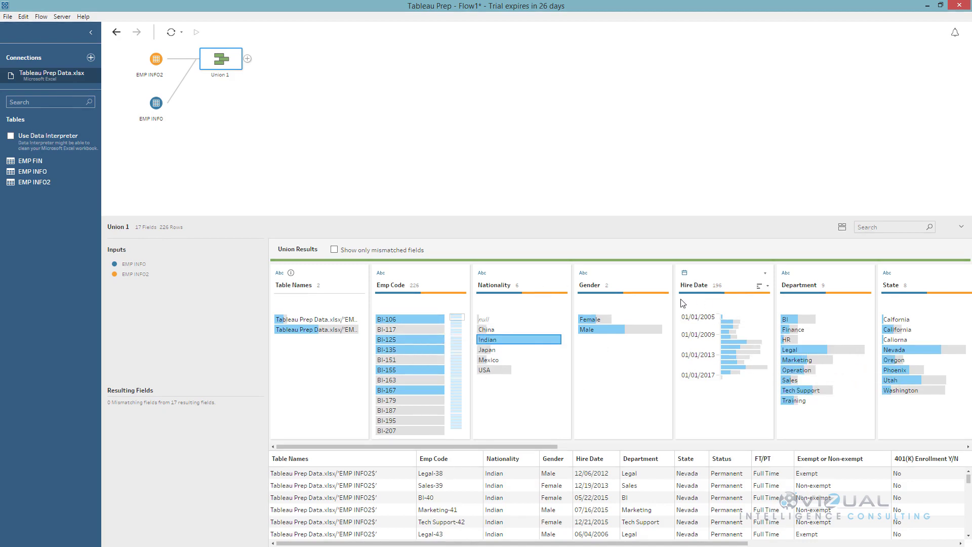
{"action": "mouse_move", "coordinate": [594, 330]}
{"action": "mouse_move", "coordinate": [793, 332]}
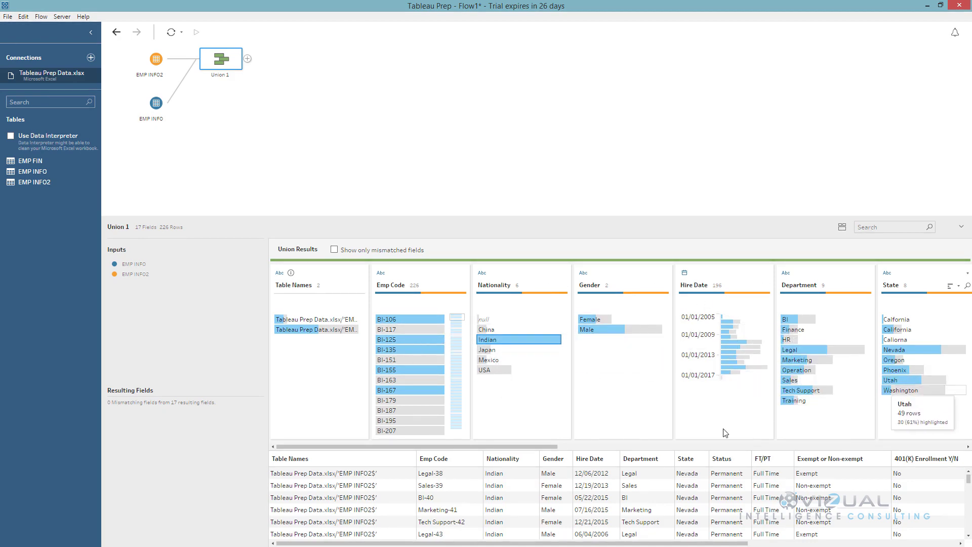
- Highlight the HR department in the union results and review its matching rows
{"action": "left_click_drag", "start_coordinate": [559, 447], "coordinate": [597, 447]}
{"action": "left_click", "coordinate": [699, 340]}
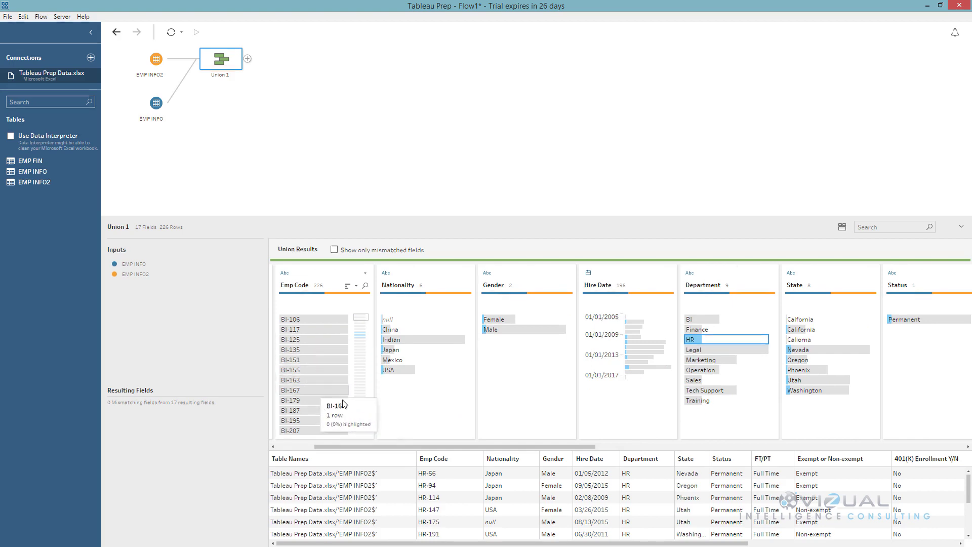
{"action": "scroll", "coordinate": [507, 501], "scroll_direction": "down", "scroll_amount": 3}
{"action": "scroll", "coordinate": [507, 501], "scroll_direction": "up", "scroll_amount": 3}
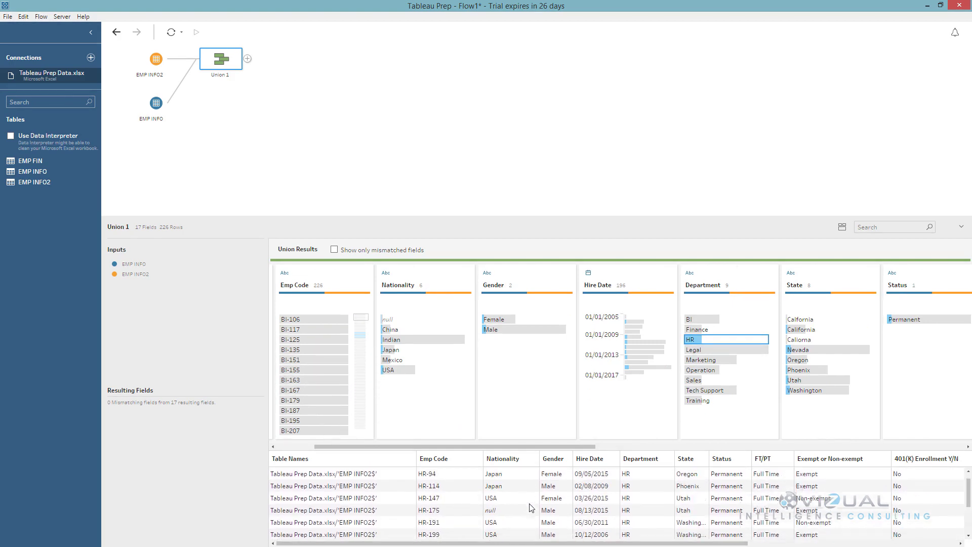
- Highlight the null nationality values in the union results and review the matching rows
{"action": "left_click", "coordinate": [398, 321]}
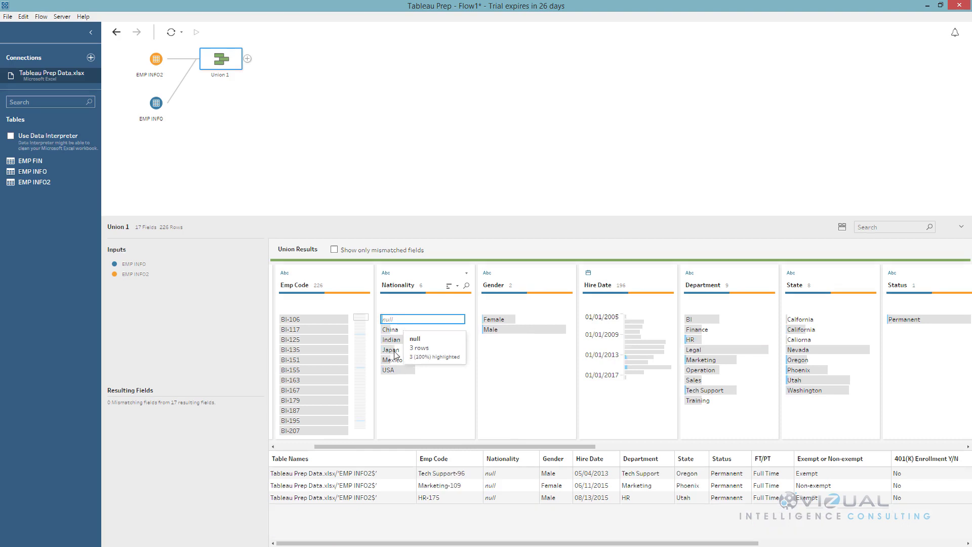
{"action": "left_click", "coordinate": [390, 320]}
{"action": "left_click", "coordinate": [390, 320]}
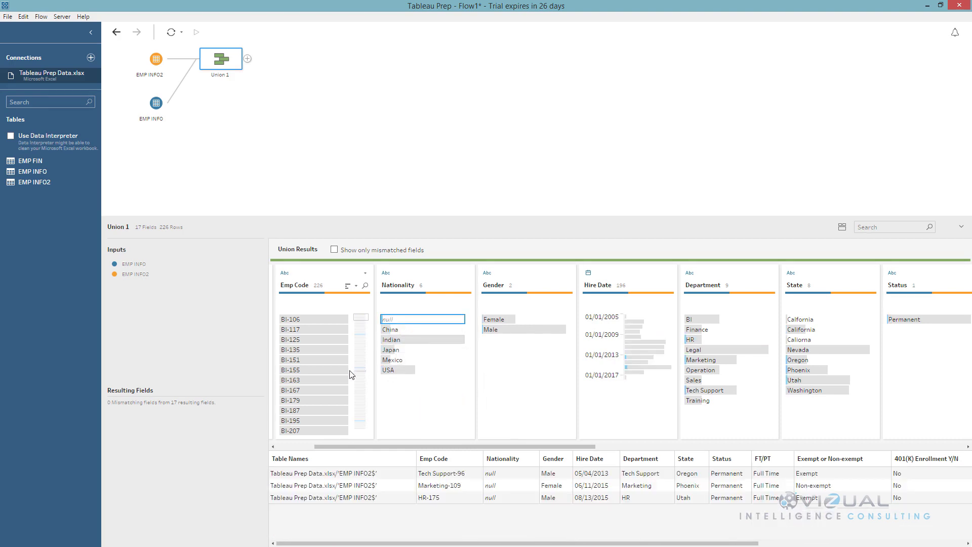
{"action": "scroll", "coordinate": [324, 385], "scroll_direction": "down", "scroll_amount": 3}
{"action": "left_click_drag", "start_coordinate": [478, 448], "coordinate": [353, 516]}
{"action": "left_click_drag", "start_coordinate": [481, 544], "coordinate": [420, 529]}
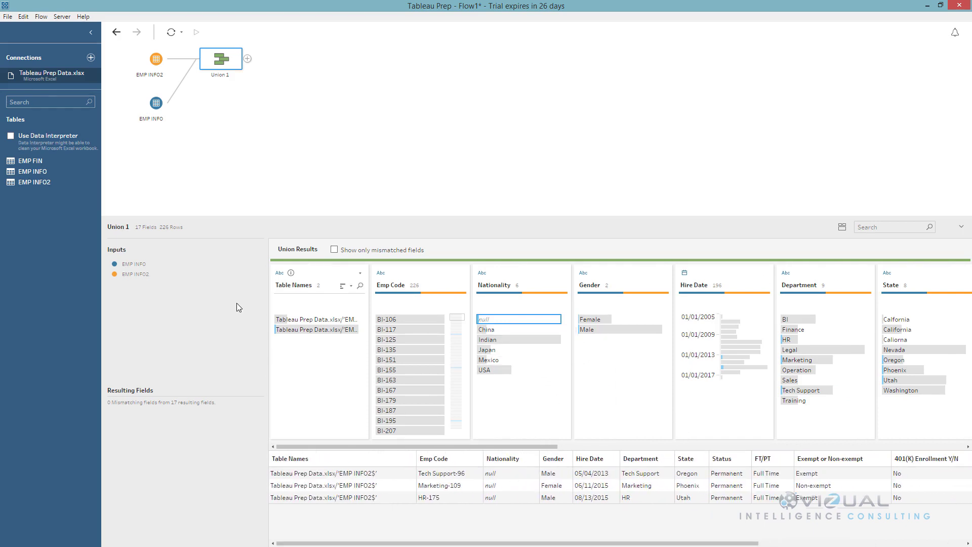
- Highlight the 01/01/2010 to 01/01/2011 hire date bin across the union fields, and clear the highlighting
{"action": "mouse_move", "coordinate": [307, 325]}
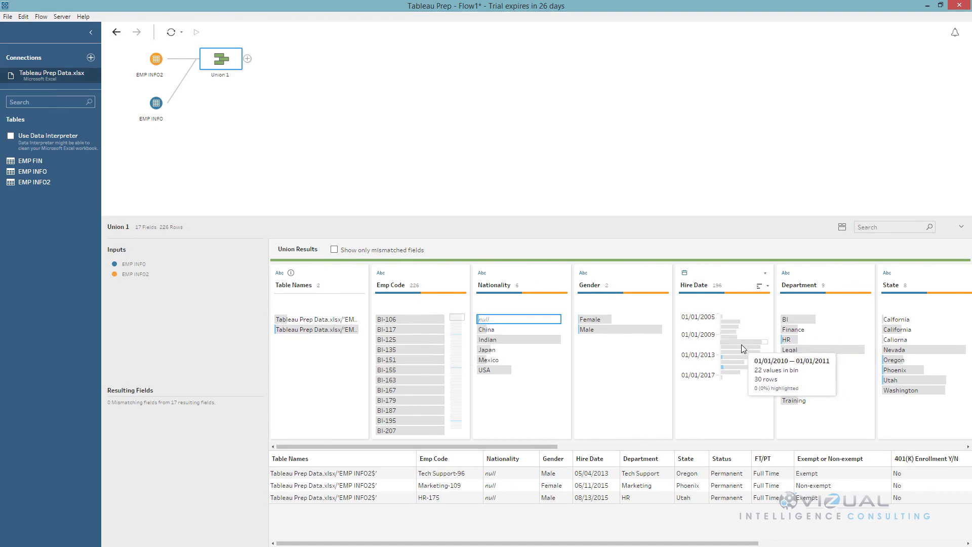
{"action": "left_click", "coordinate": [743, 347]}
{"action": "left_click", "coordinate": [743, 342]}
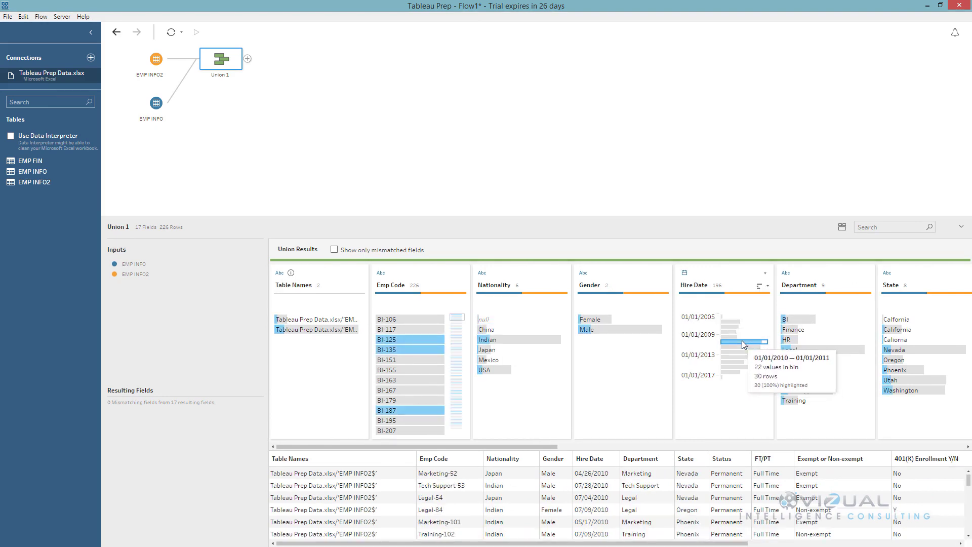
{"action": "left_click", "coordinate": [369, 292]}
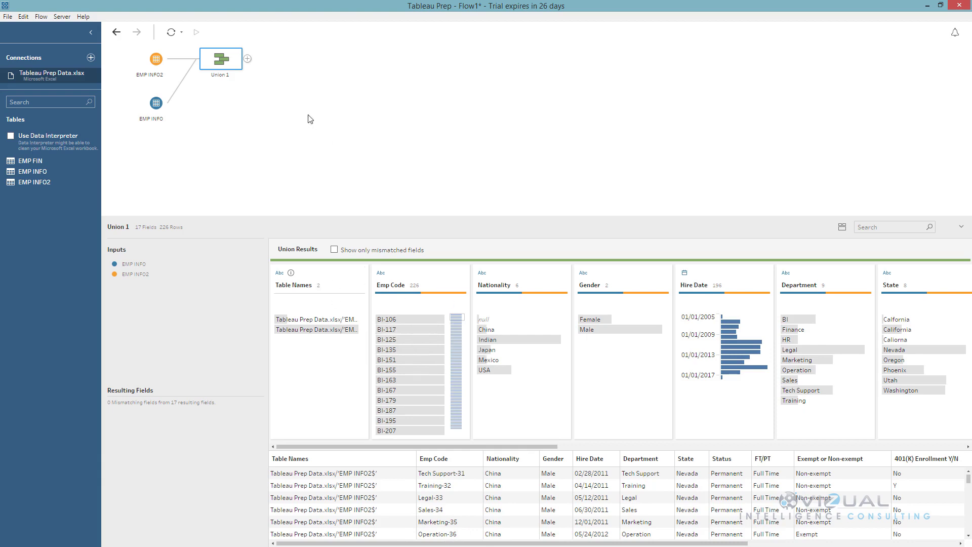
- Add a cleaning step after the union of EMP INFO and EMP INFO2
{"action": "left_click", "coordinate": [248, 60]}
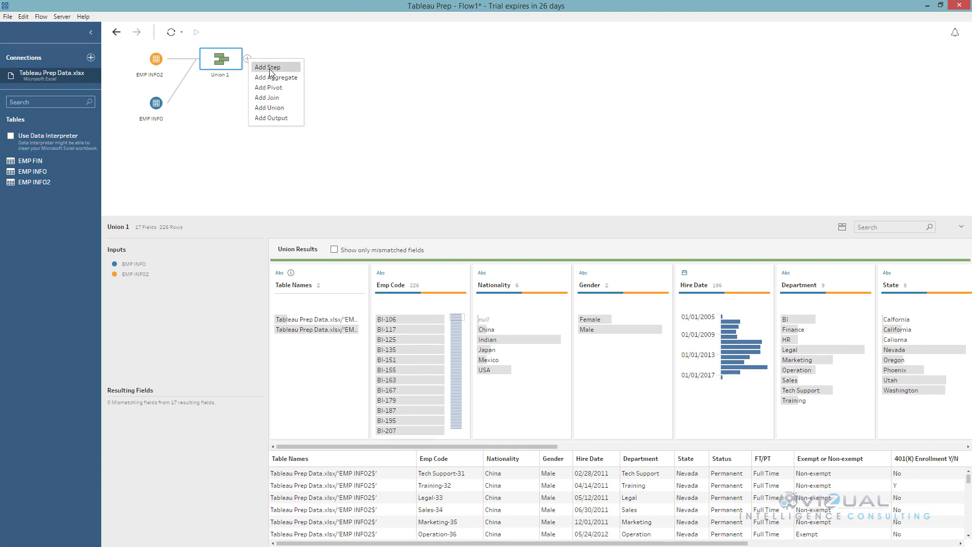
{"action": "left_click", "coordinate": [267, 67]}
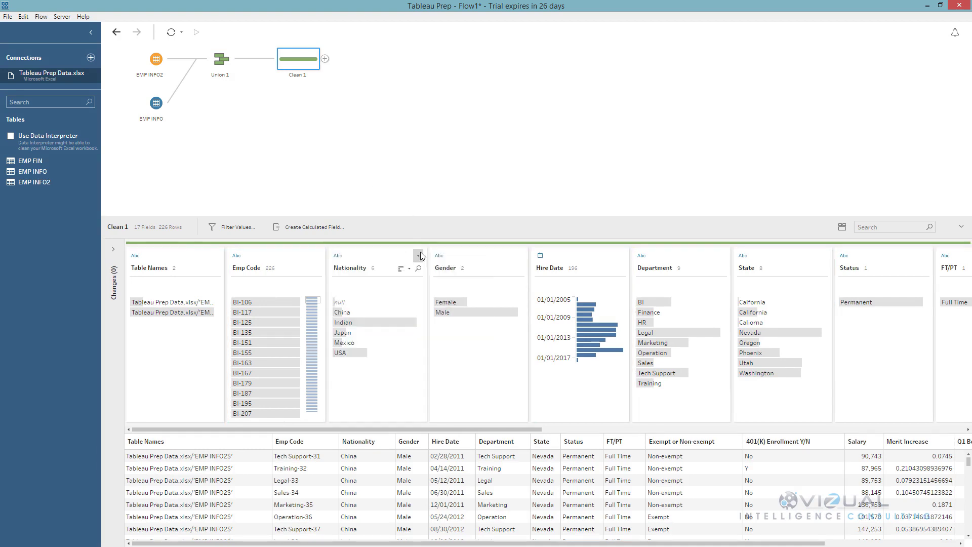
{"action": "left_click", "coordinate": [419, 257]}
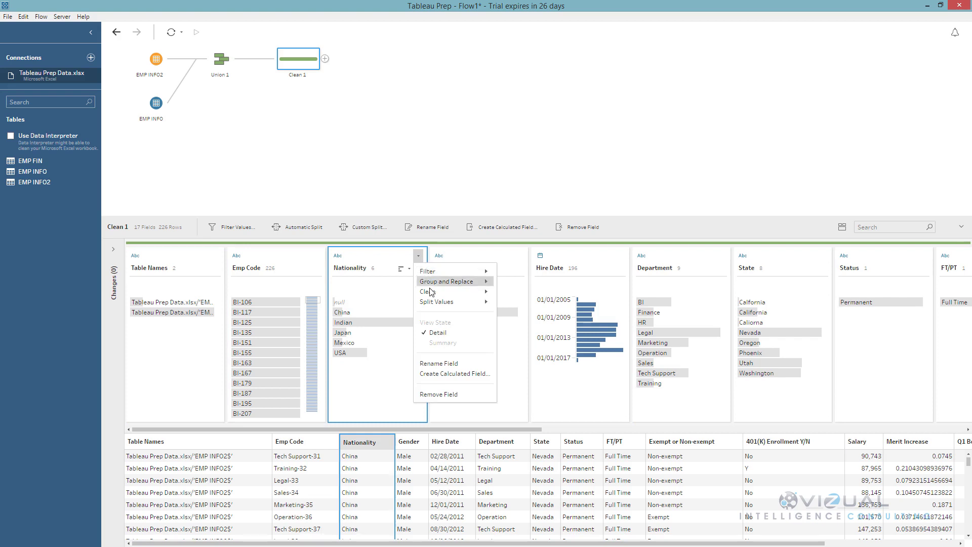
{"action": "mouse_move", "coordinate": [446, 292]}
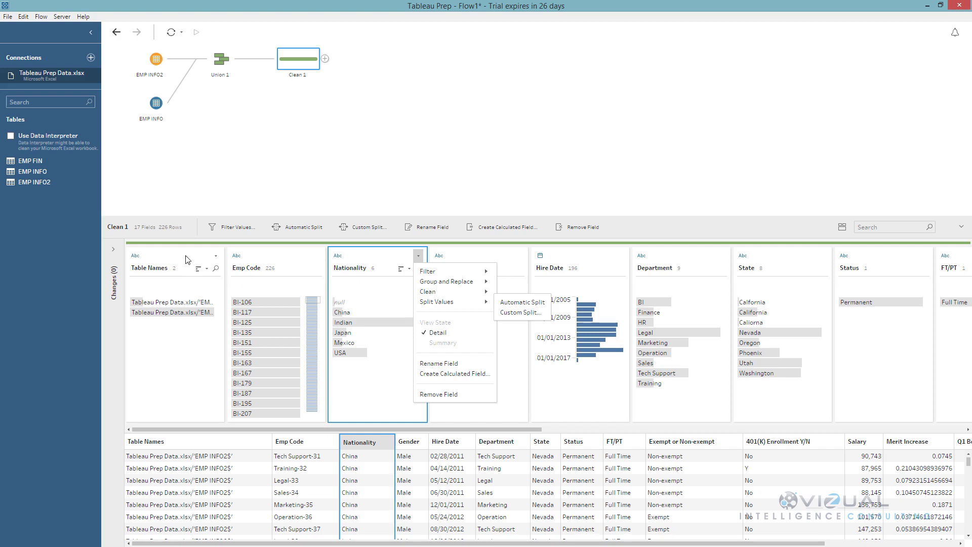
- Remove the Table Names field in the cleaning step
{"action": "left_click", "coordinate": [156, 276]}
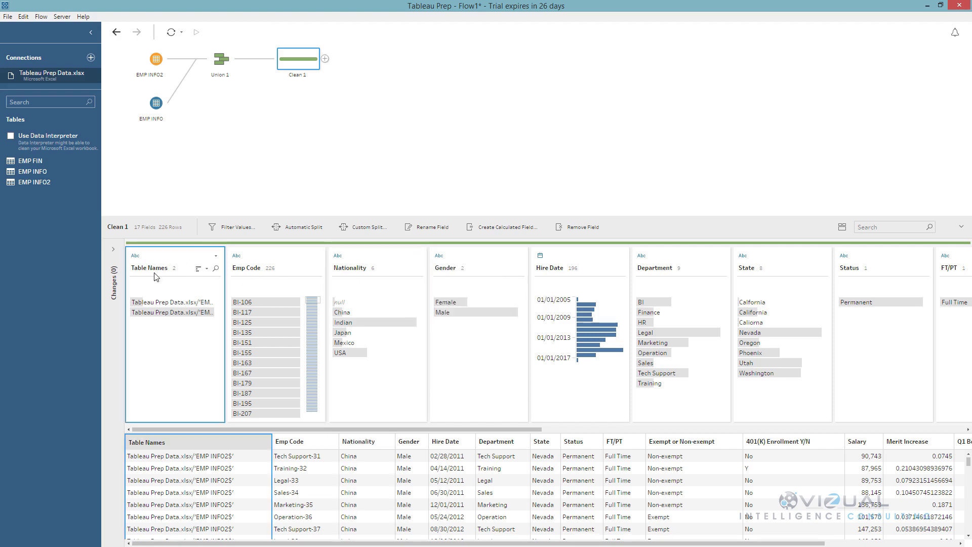
{"action": "left_click", "coordinate": [216, 257]}
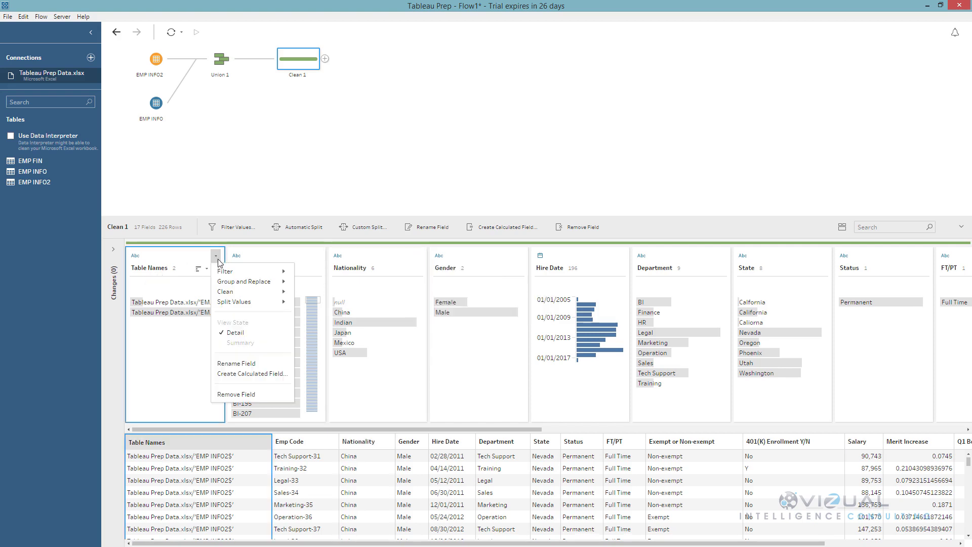
{"action": "left_click", "coordinate": [229, 395]}
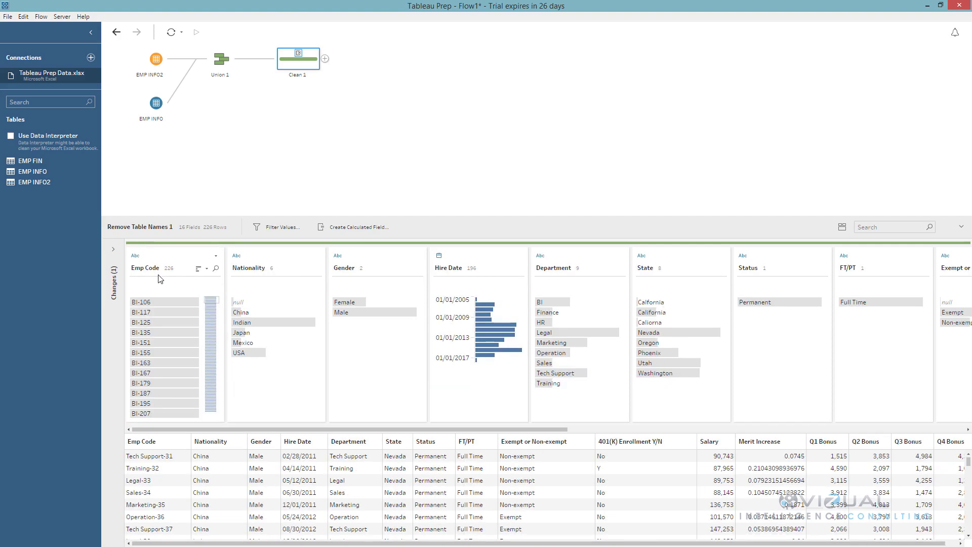
- Split the Emp Code values automatically and change the data type of Emp Code - Split 2 to String
{"action": "scroll", "coordinate": [150, 345], "scroll_direction": "down", "scroll_amount": 5}
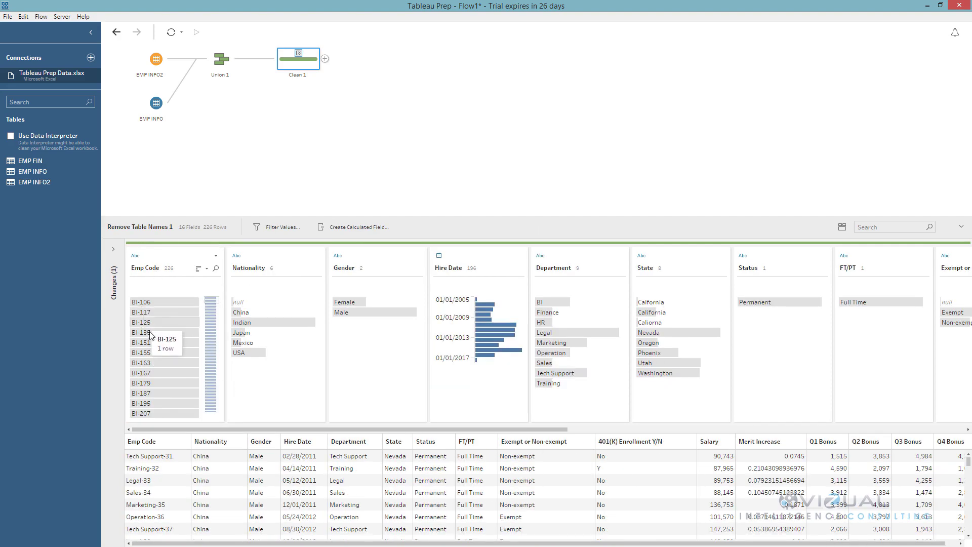
{"action": "scroll", "coordinate": [151, 346], "scroll_direction": "down", "scroll_amount": 10}
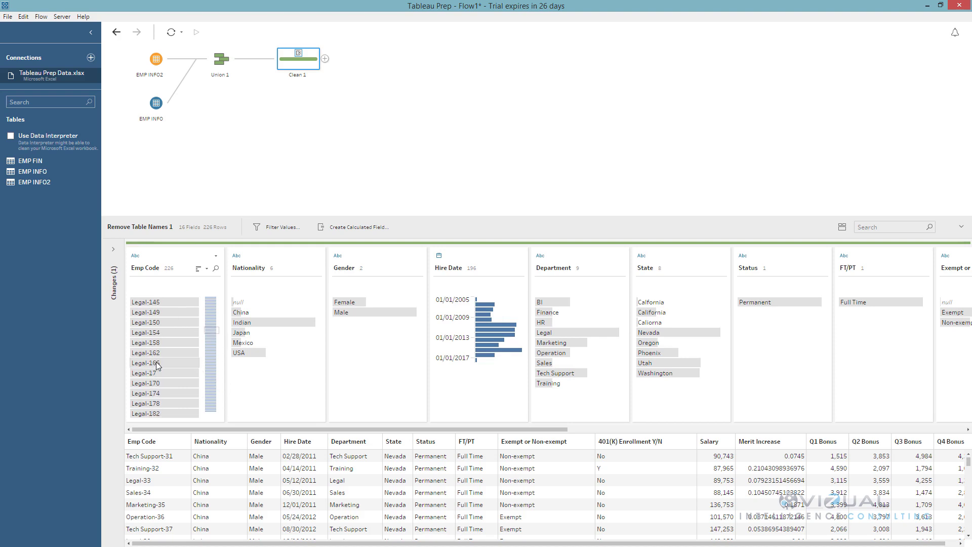
{"action": "left_click", "coordinate": [216, 258]}
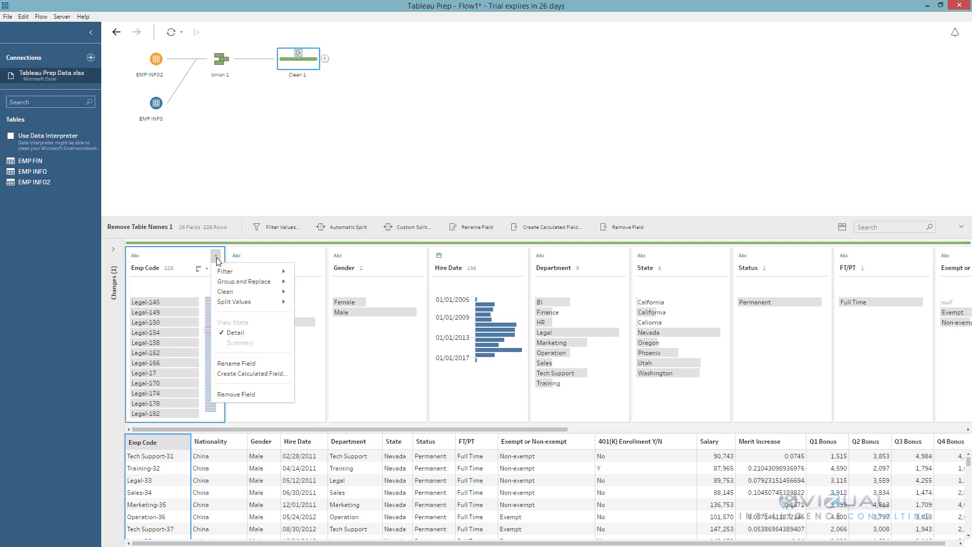
{"action": "mouse_move", "coordinate": [250, 302]}
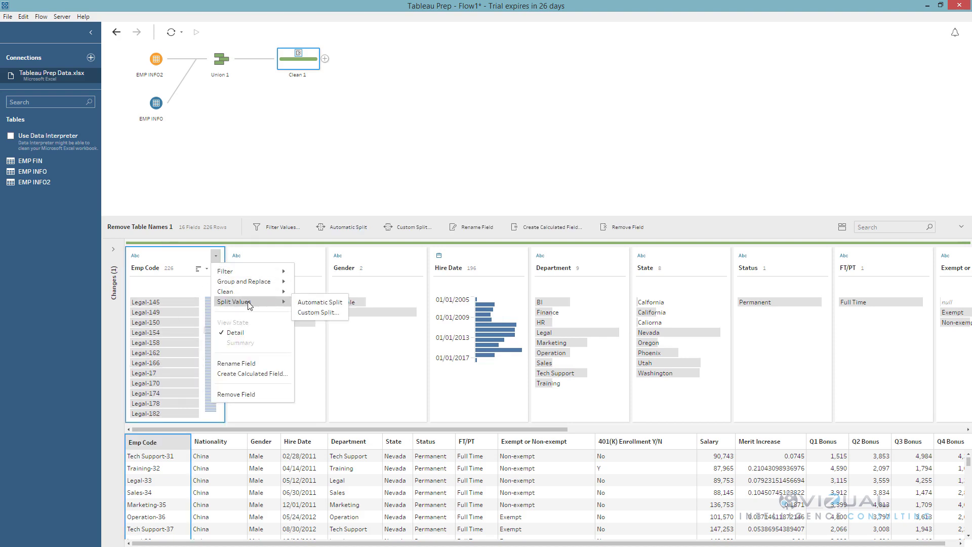
{"action": "left_click", "coordinate": [318, 302]}
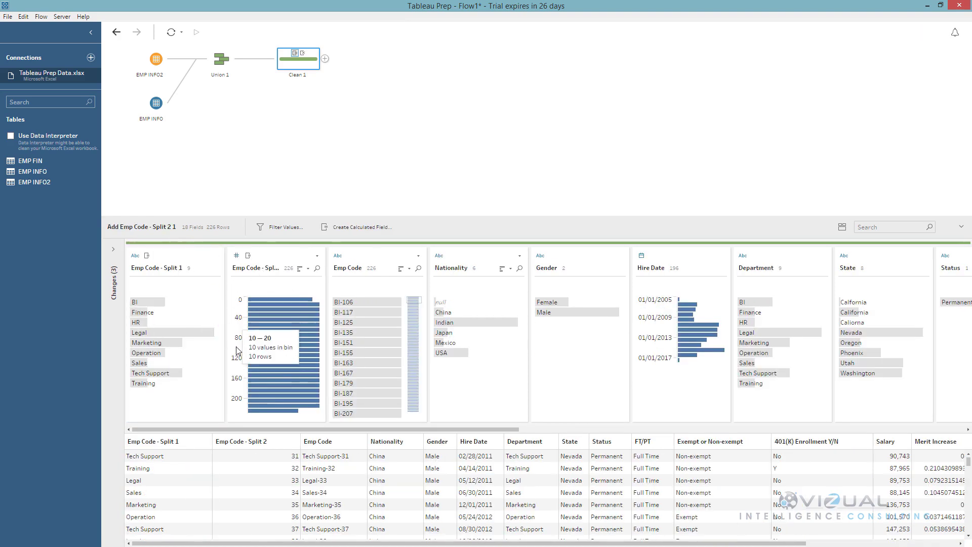
{"action": "left_click", "coordinate": [236, 256]}
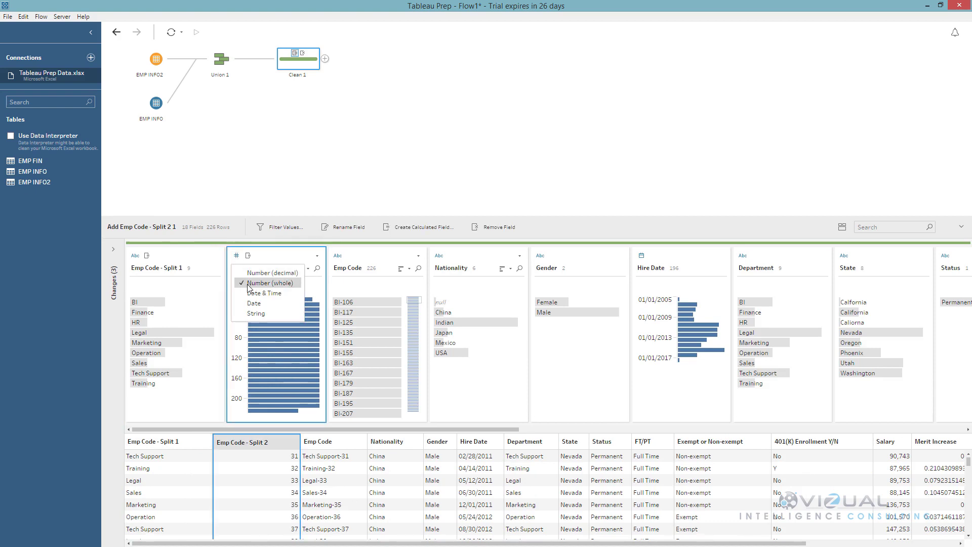
{"action": "left_click", "coordinate": [255, 314]}
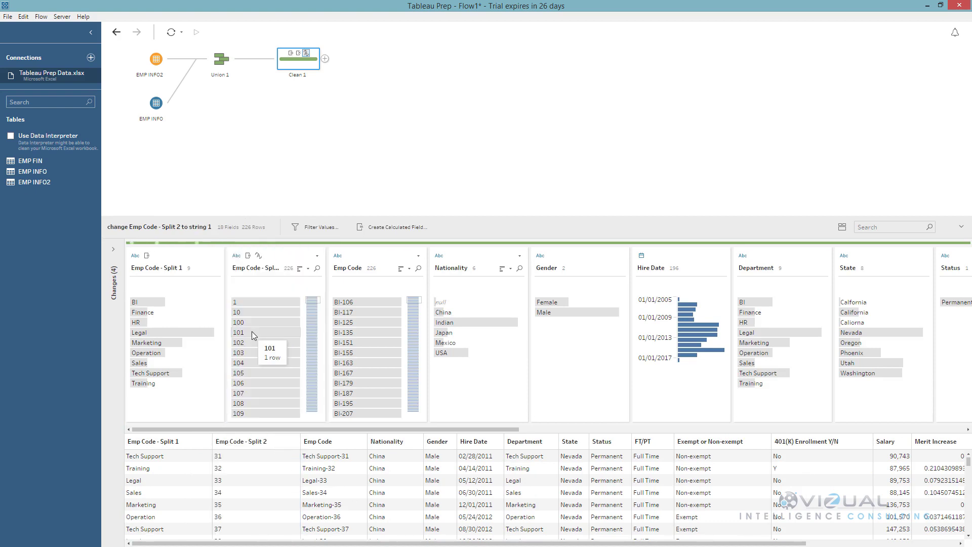
- Remove the Emp Code - Split 1 field and the original Emp Code field
{"action": "left_click", "coordinate": [217, 256]}
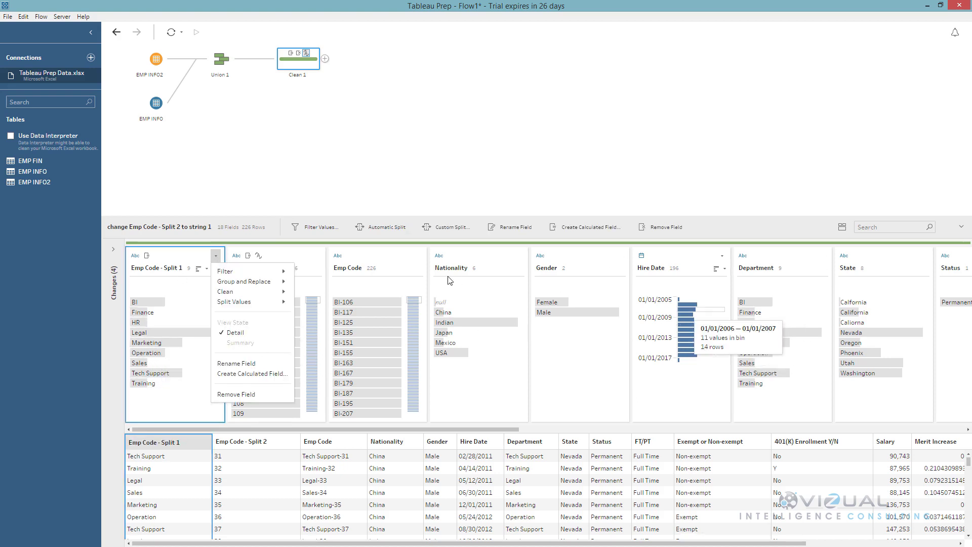
{"action": "left_click", "coordinate": [245, 393]}
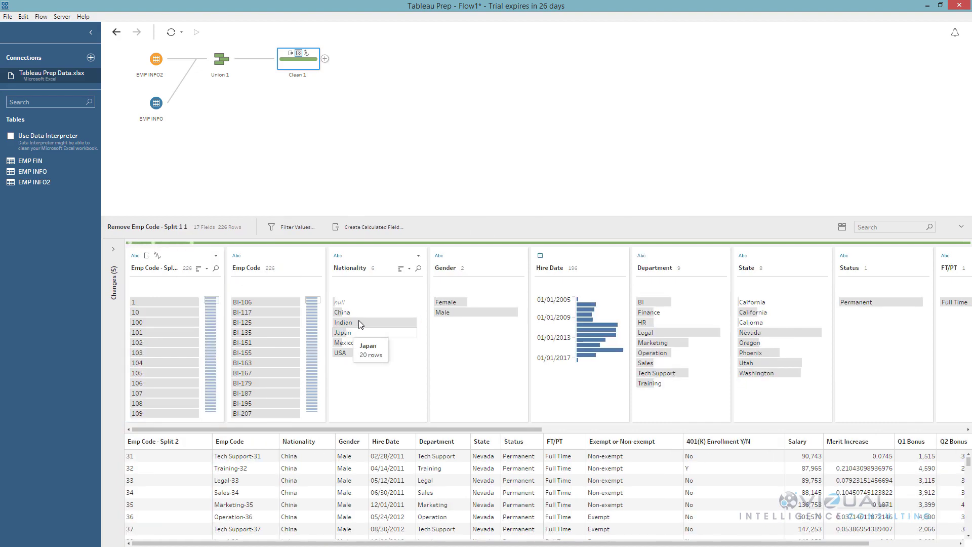
{"action": "left_click", "coordinate": [317, 256]}
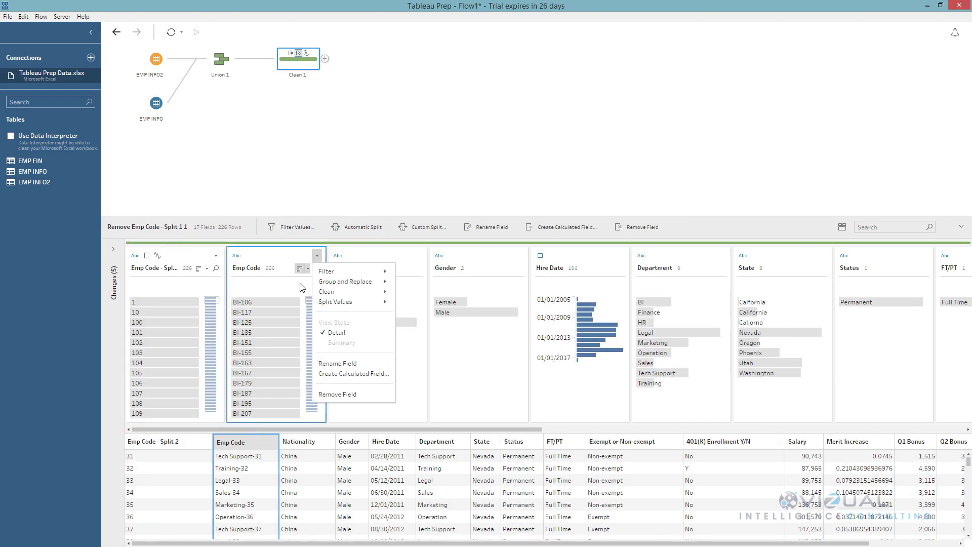
{"action": "left_click", "coordinate": [333, 394]}
- Rename the Emp Code - Split 2 field as Emp Code
{"action": "double_click", "coordinate": [161, 269]}
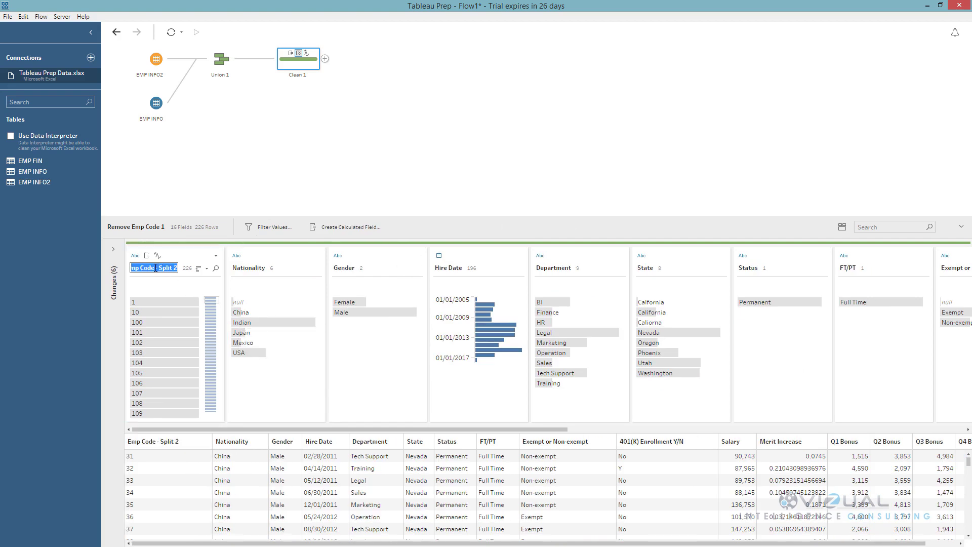
{"action": "left_click", "coordinate": [156, 266]}
{"action": "left_click_drag", "start_coordinate": [156, 267], "coordinate": [186, 274]}
{"action": "left_click", "coordinate": [257, 256]}
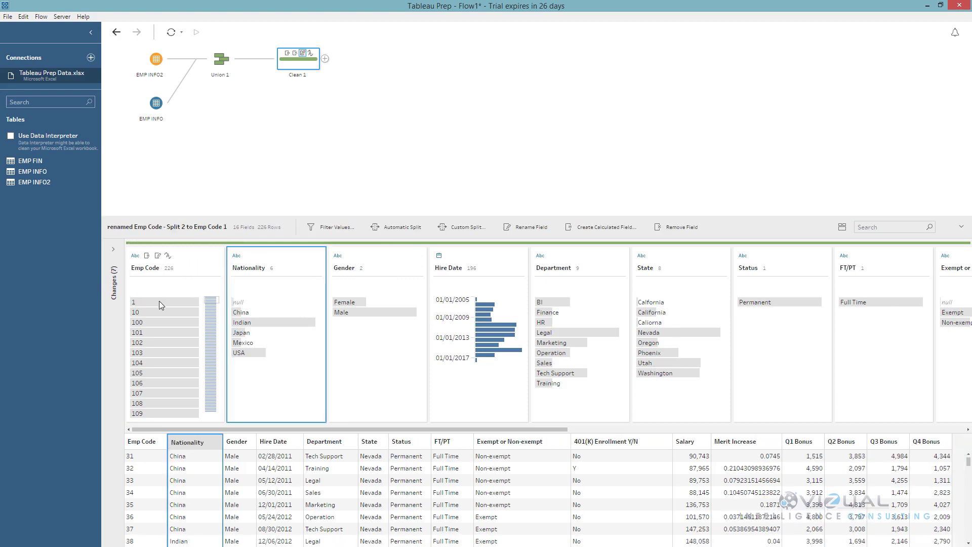
- Highlight a single employee code and the Indian nationality in turn to review their matching rows
{"action": "left_click", "coordinate": [165, 329]}
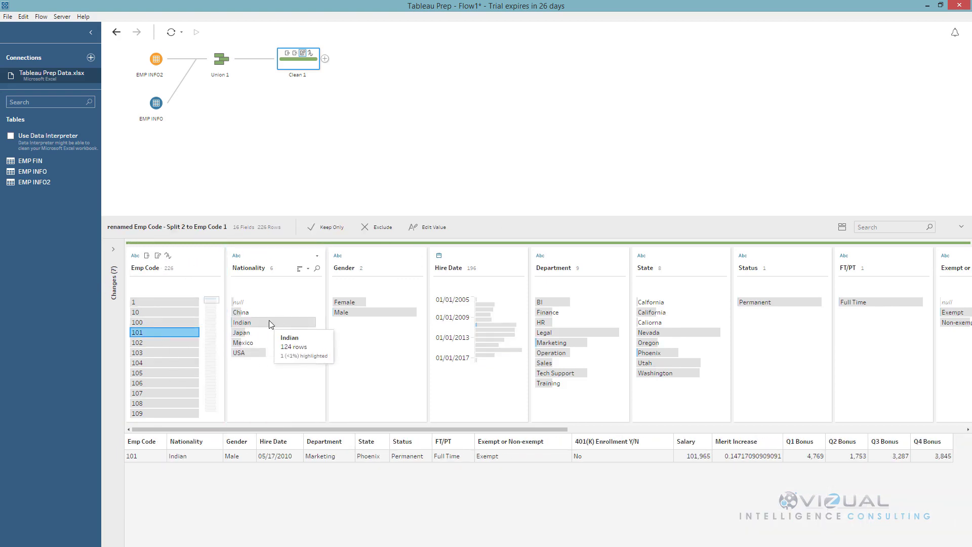
{"action": "left_click", "coordinate": [248, 322]}
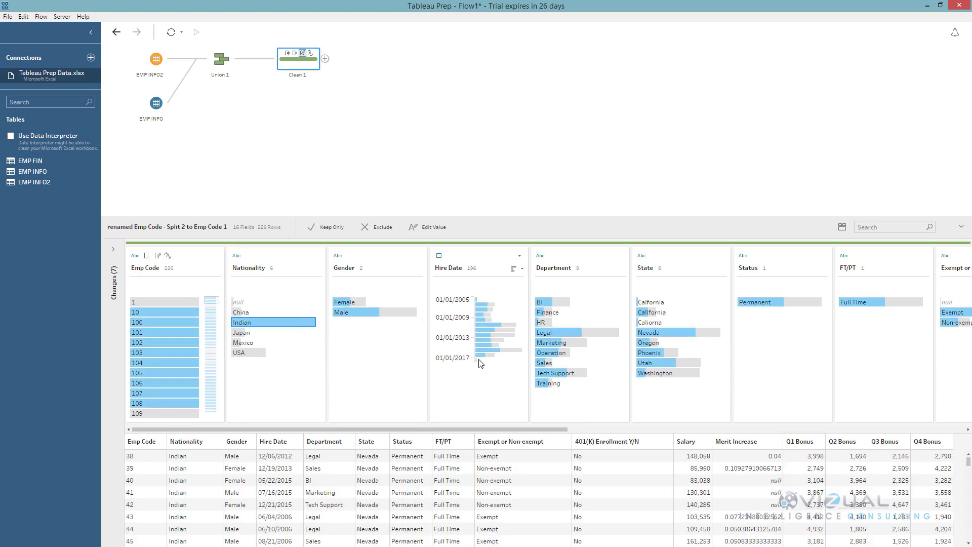
- Replace the value Y with Yes in the 401(K) Enrollment Y/N field
{"action": "left_click_drag", "start_coordinate": [537, 428], "coordinate": [757, 435]}
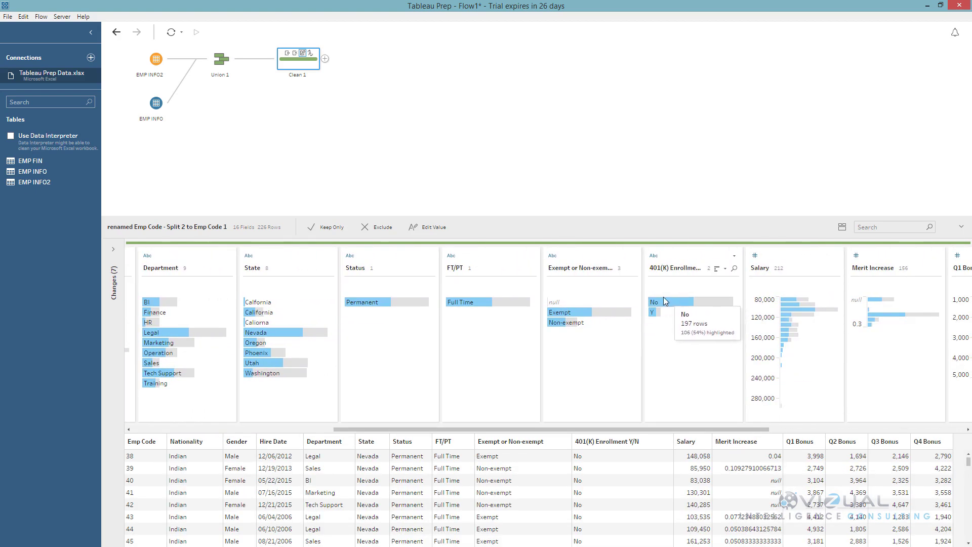
{"action": "left_click", "coordinate": [652, 312]}
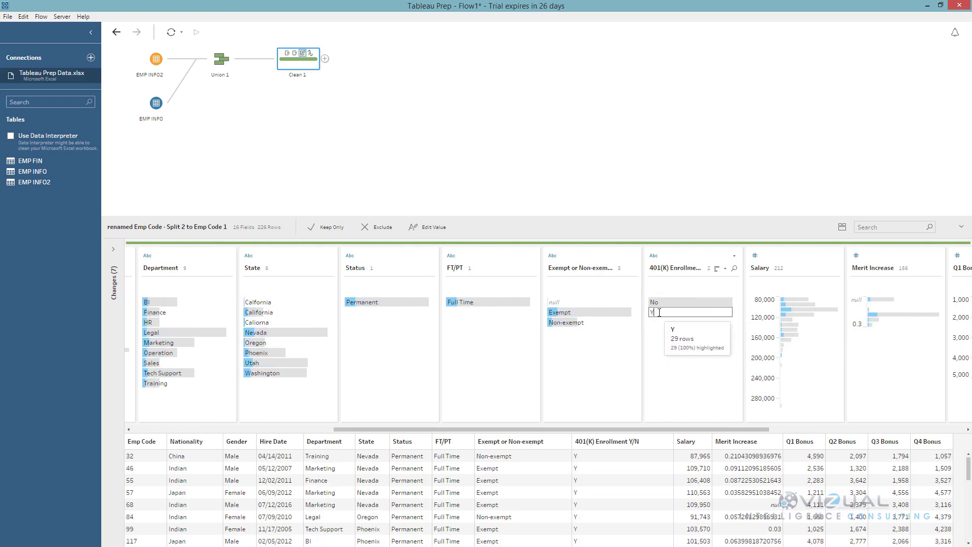
{"action": "type", "text": "es"}
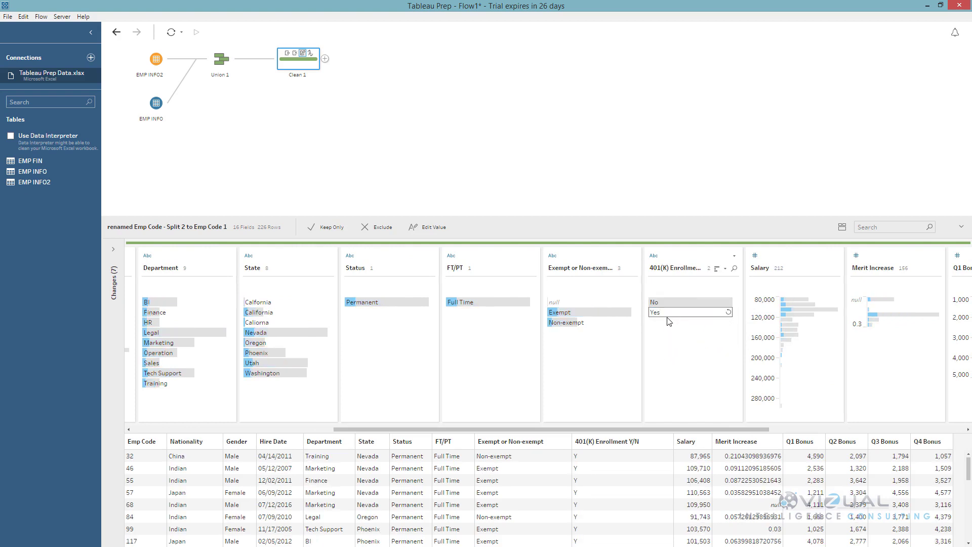
{"action": "key", "text": "Return"}
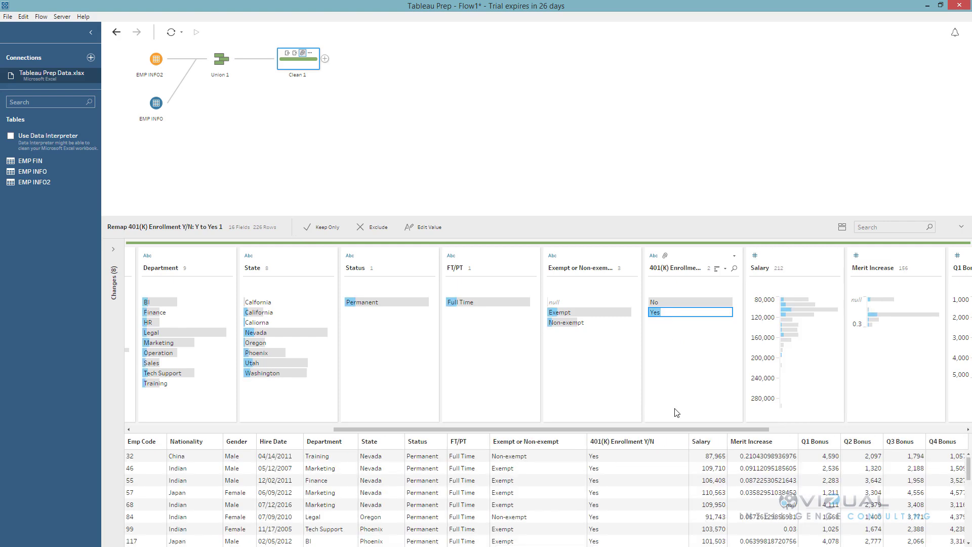
- Group and replace the misspelled State values by common characters
{"action": "mouse_move", "coordinate": [661, 429]}
{"action": "left_mouse_down"}
{"action": "mouse_move", "coordinate": [893, 429]}
{"action": "mouse_move", "coordinate": [654, 428]}
{"action": "left_mouse_up"}
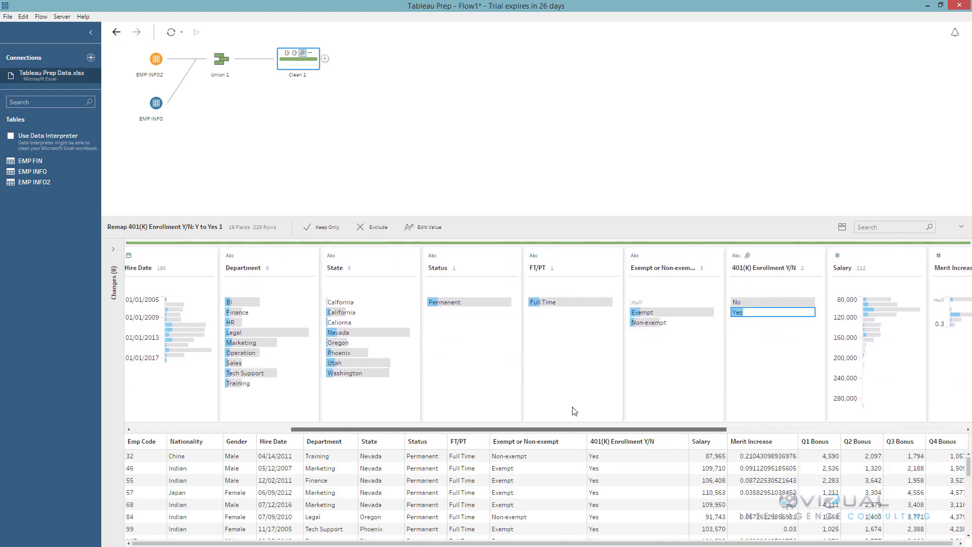
{"action": "scroll", "coordinate": [575, 411], "scroll_direction": "left", "scroll_amount": 3}
{"action": "mouse_move", "coordinate": [441, 307]}
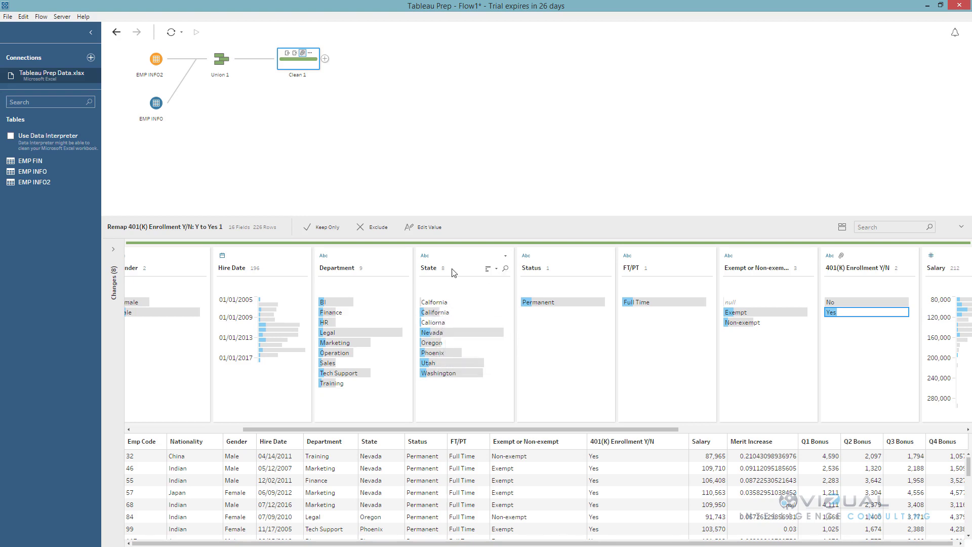
{"action": "left_click", "coordinate": [505, 257]}
{"action": "mouse_move", "coordinate": [523, 287]}
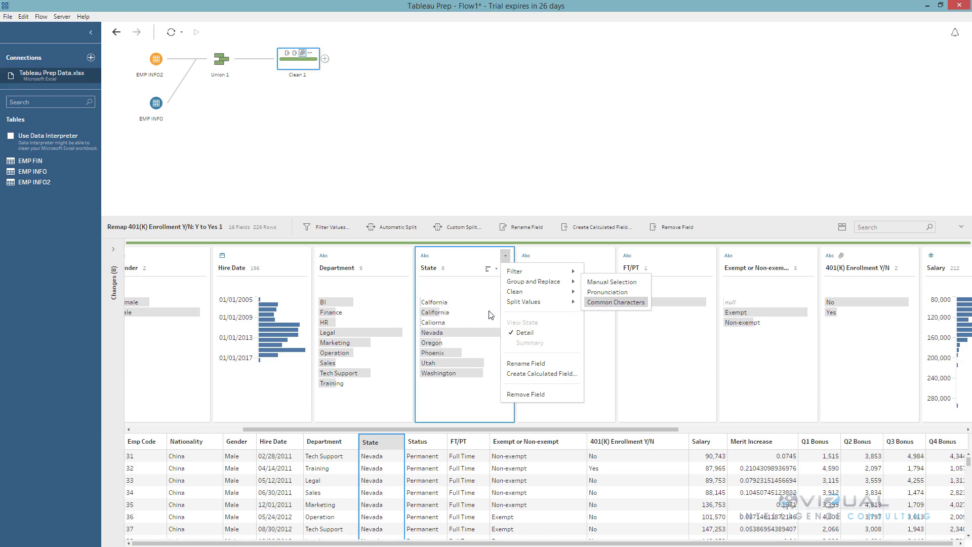
{"action": "key", "text": "Return"}
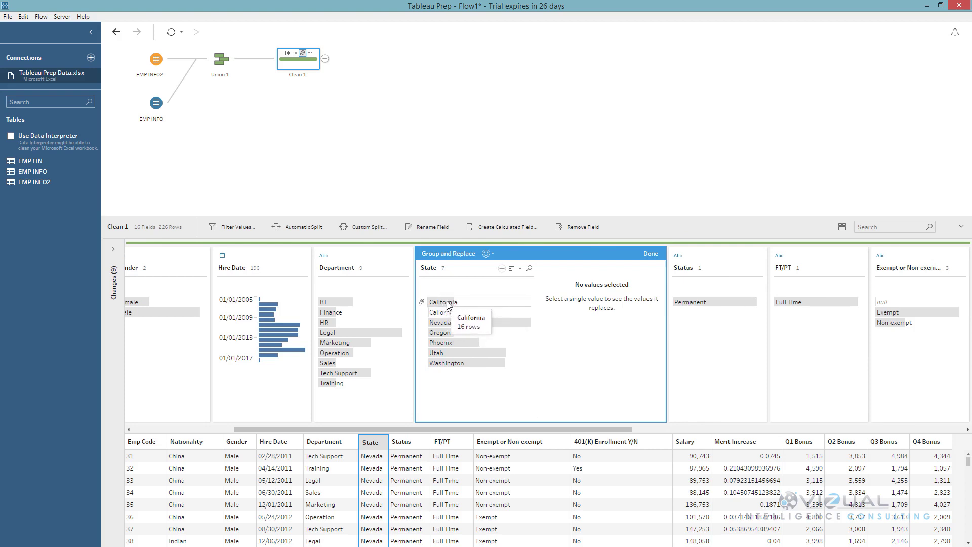
- Add the misspelled value Caliorna to the California group in the State field and finish the grouping
{"action": "left_click", "coordinate": [456, 303]}
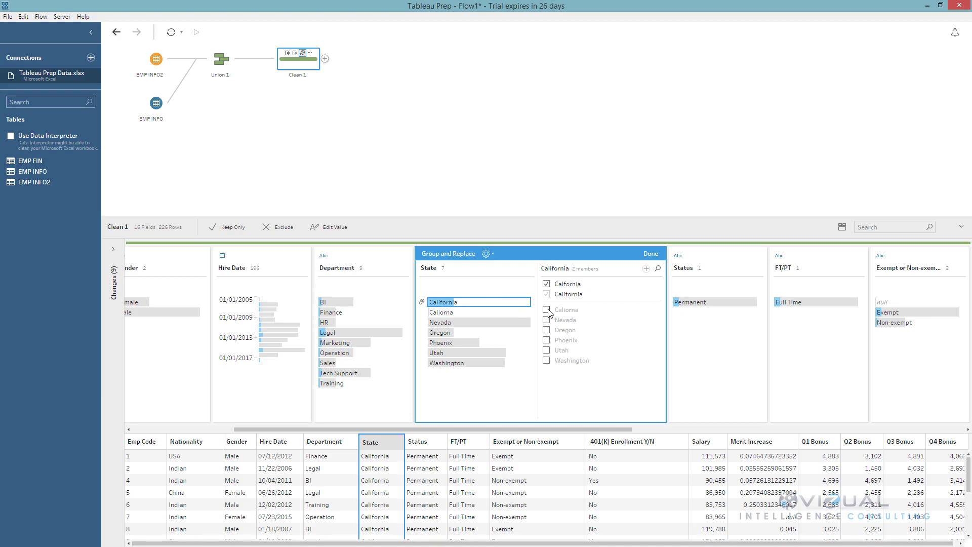
{"action": "left_click", "coordinate": [546, 309]}
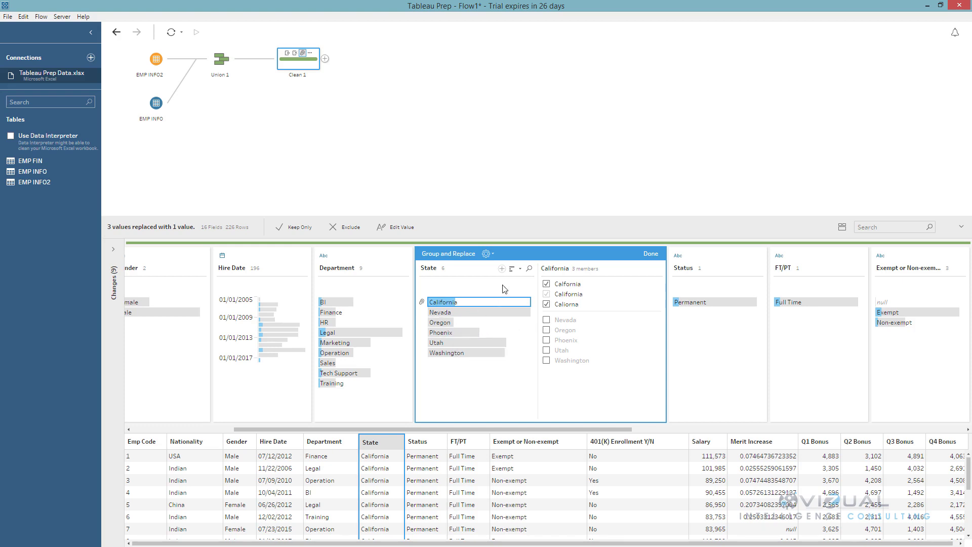
{"action": "left_click", "coordinate": [651, 254]}
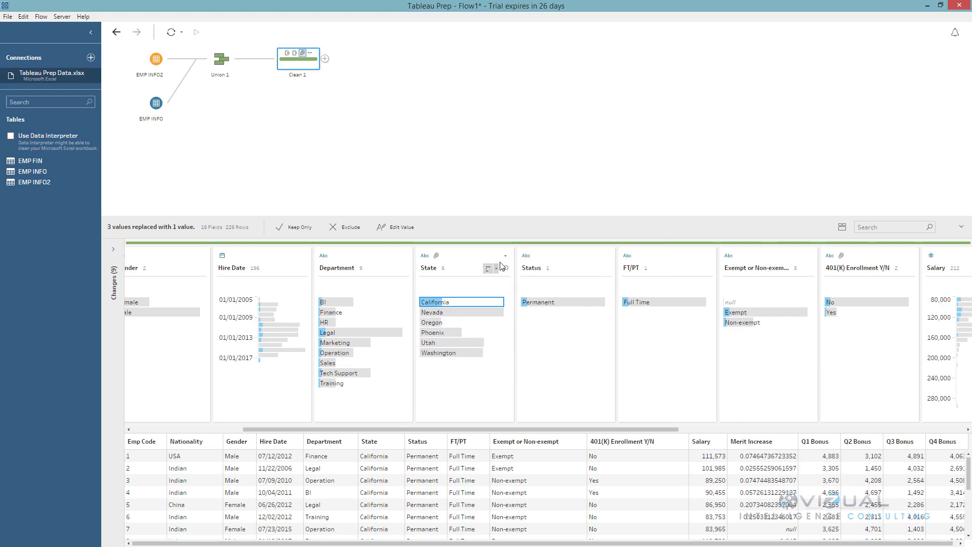
{"action": "left_click", "coordinate": [505, 256]}
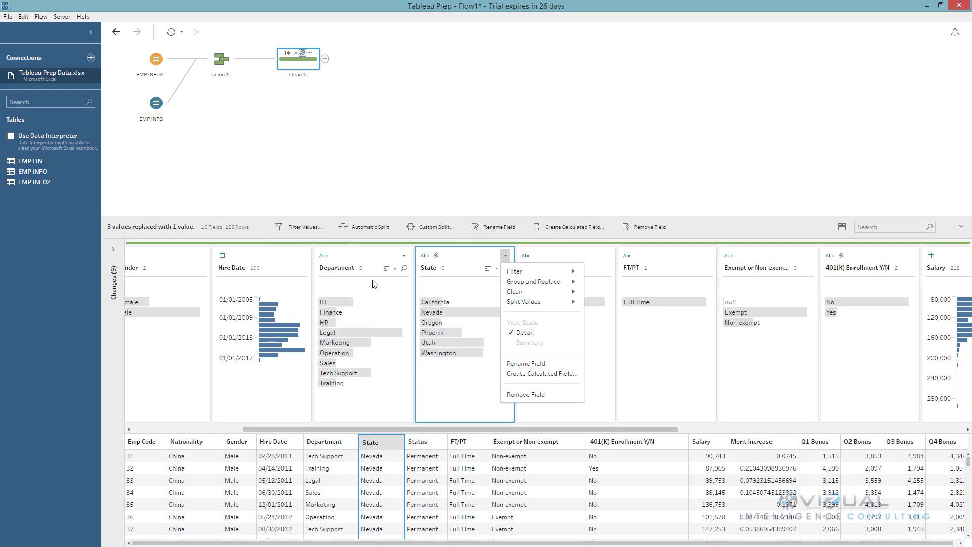
{"action": "key", "text": "Escape"}
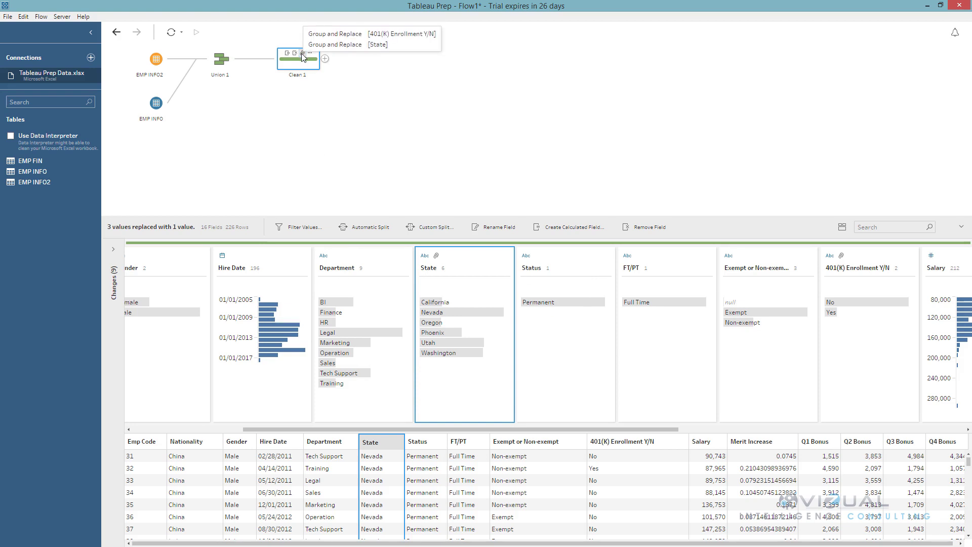
- Review the full list of changes recorded in the Clean 1 step, and collapse the list
{"action": "mouse_move", "coordinate": [289, 54]}
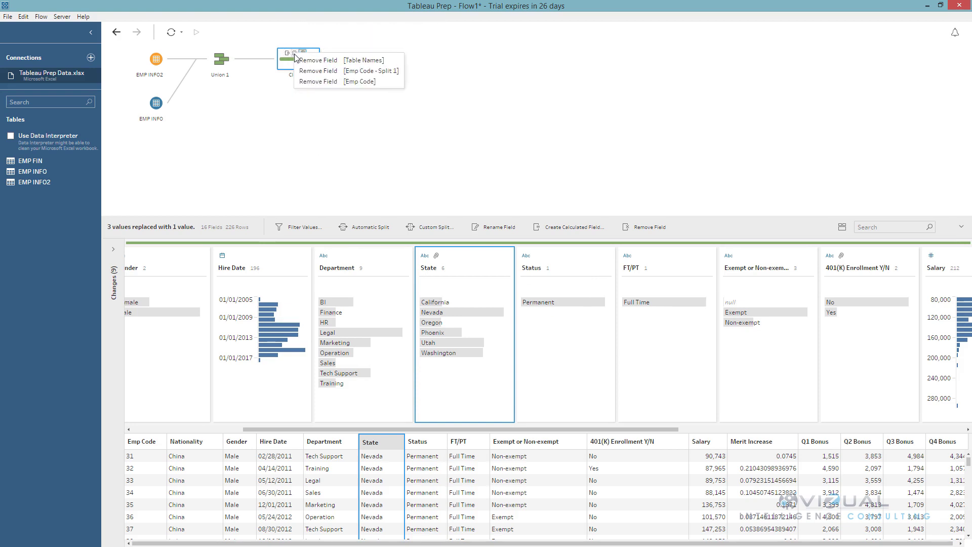
{"action": "left_click", "coordinate": [113, 248]}
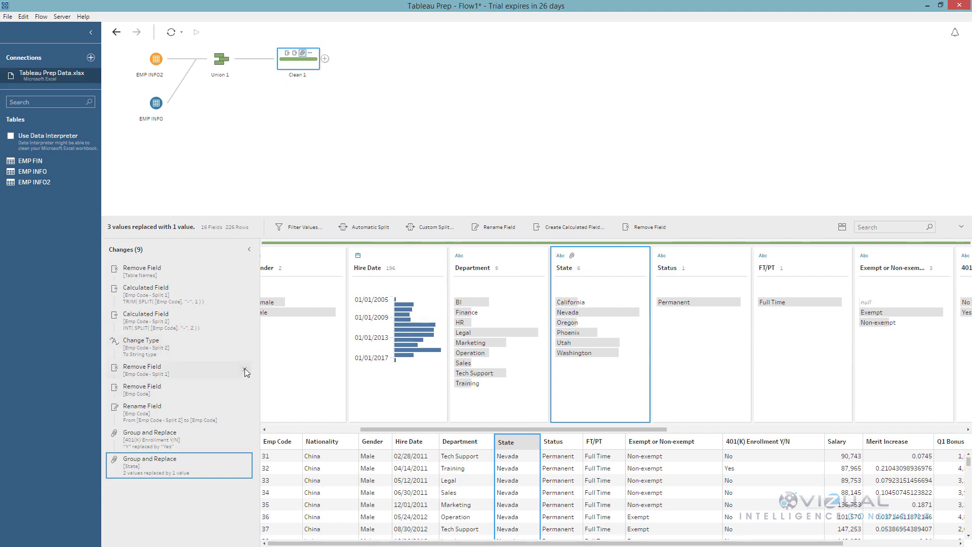
{"action": "left_click", "coordinate": [249, 249]}
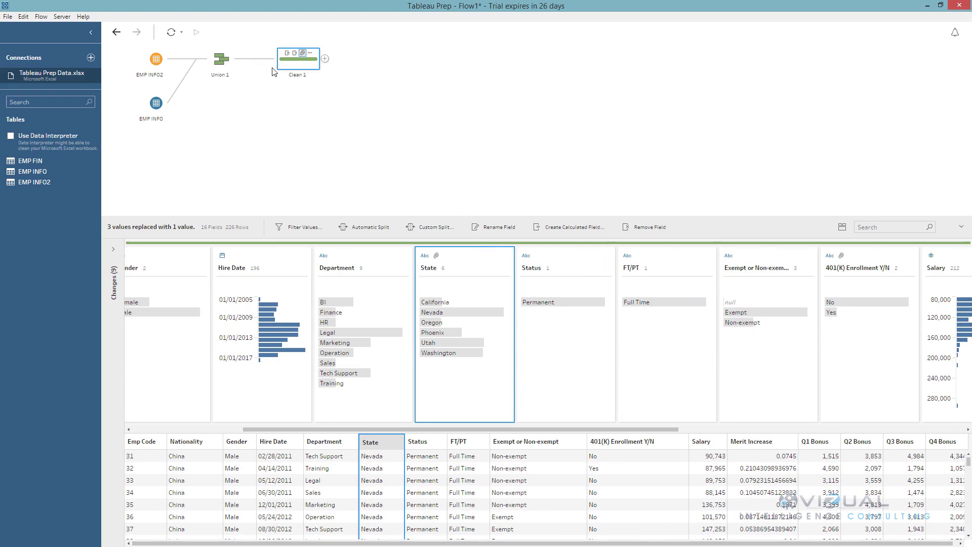
- Add a pivot step after Clean 1 and pivot the Q1 Bonus, Q2 Bonus, Q3 Bonus and Q4 Bonus fields into rows
{"action": "left_click", "coordinate": [325, 58]}
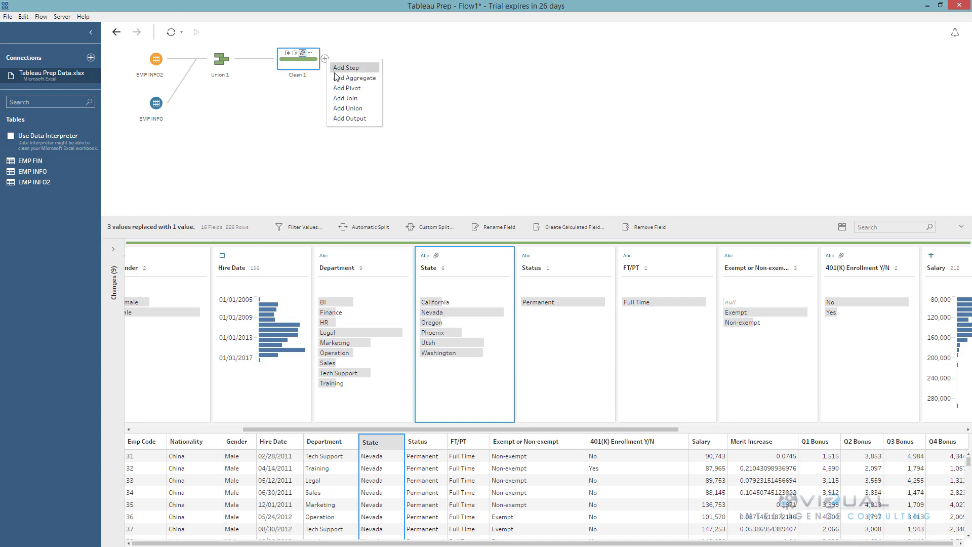
{"action": "left_click", "coordinate": [338, 89]}
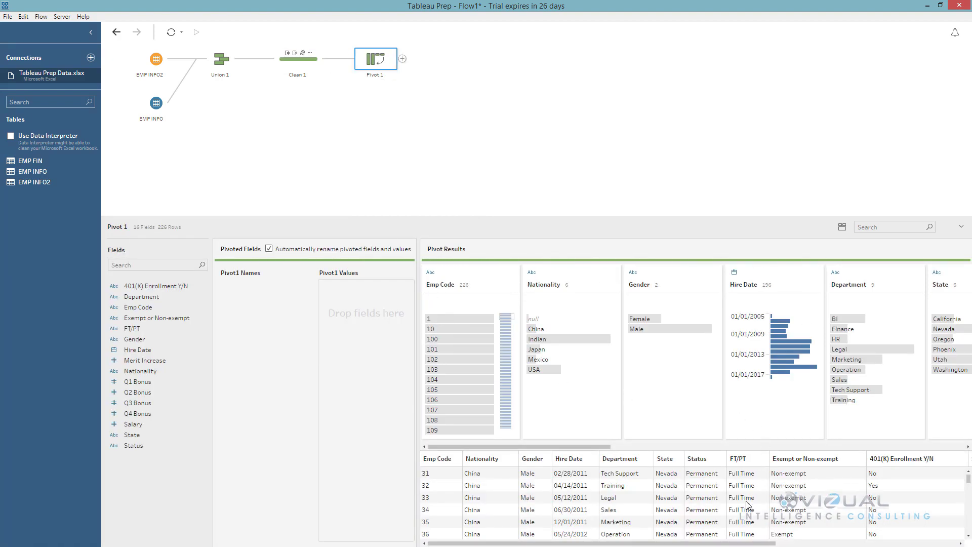
{"action": "left_click_drag", "start_coordinate": [744, 543], "coordinate": [925, 543]}
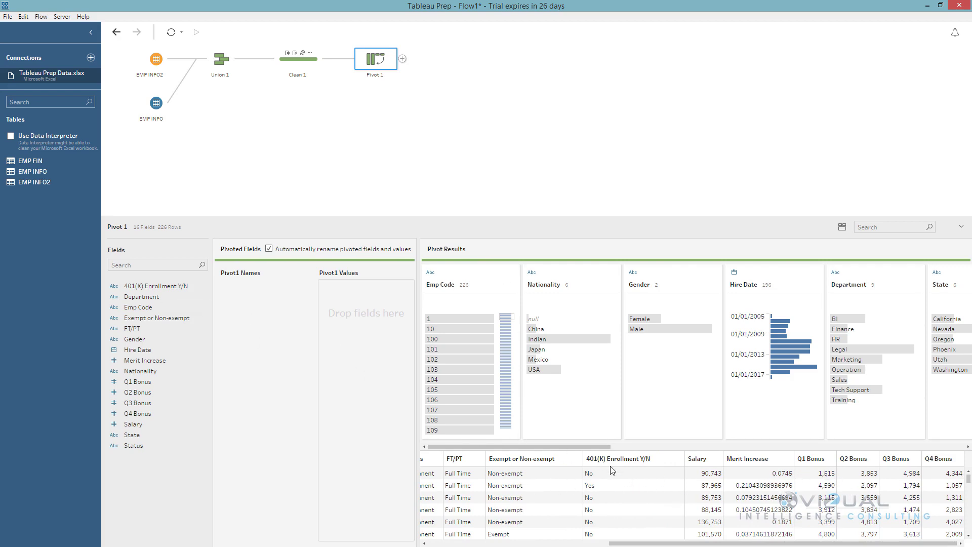
{"action": "left_click", "coordinate": [133, 382]}
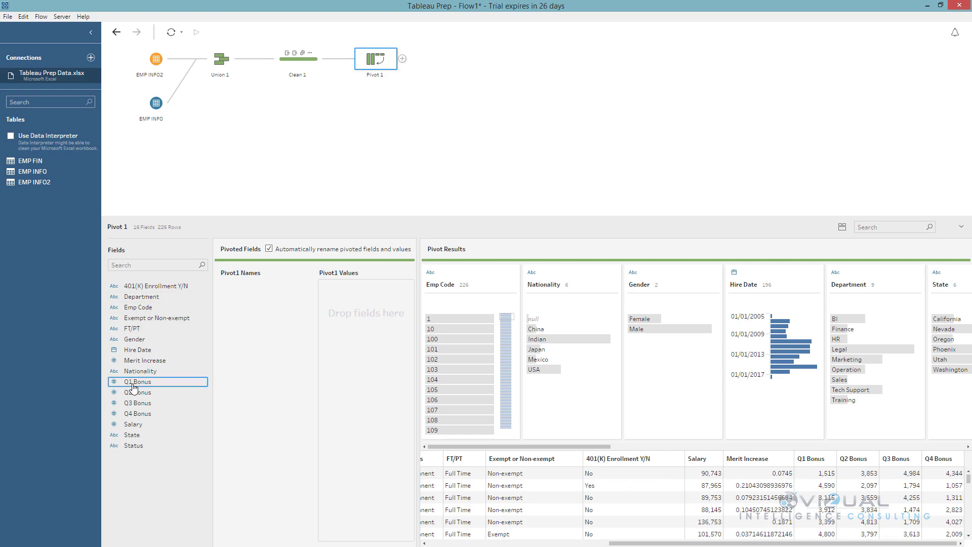
{"action": "left_click", "coordinate": [145, 415], "text": "shift"}
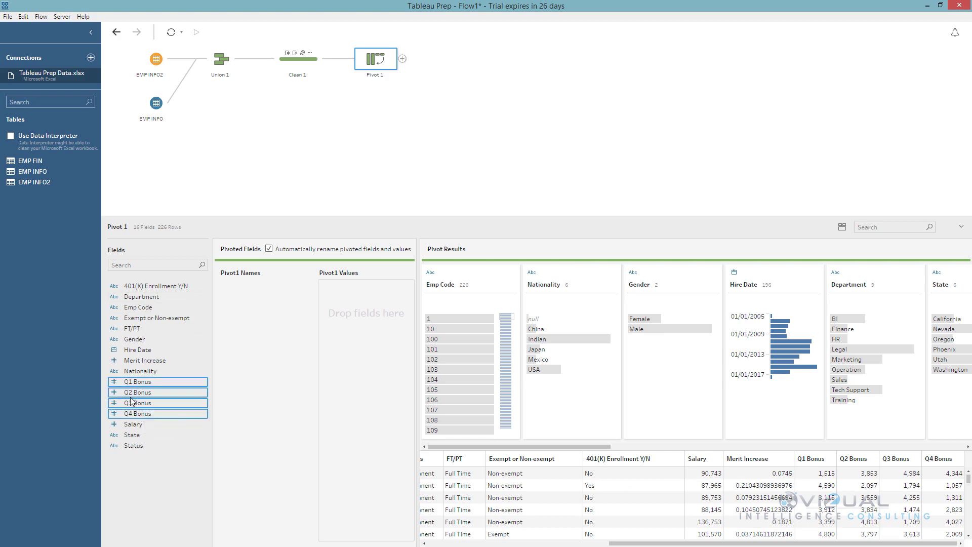
{"action": "left_click_drag", "start_coordinate": [132, 401], "coordinate": [346, 316]}
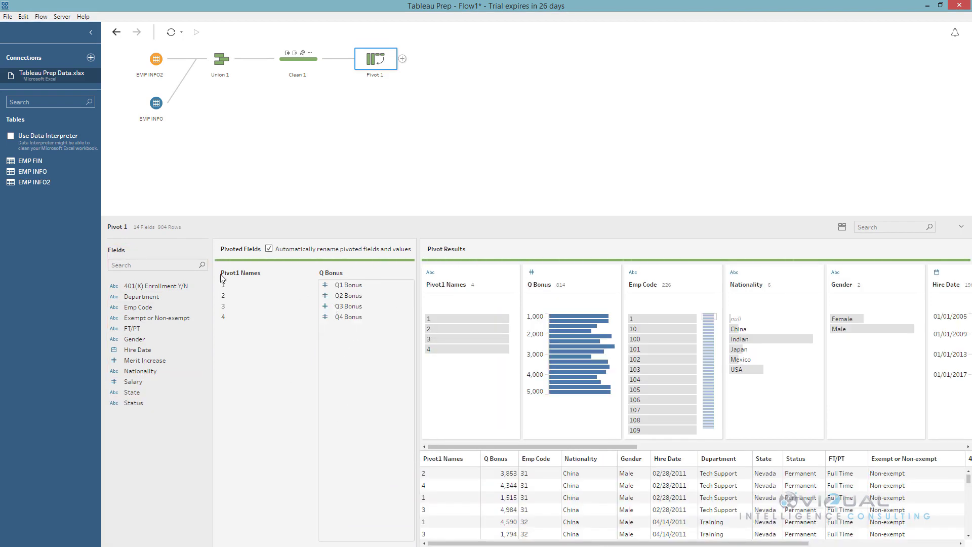
- Rename the pivot names field to Quarters and the pivot values field to Bonus, and view the resulting rows for Emp Code 1
{"action": "double_click", "coordinate": [239, 275]}
{"action": "type", "text": "Quarters"}
{"action": "double_click", "coordinate": [324, 274]}
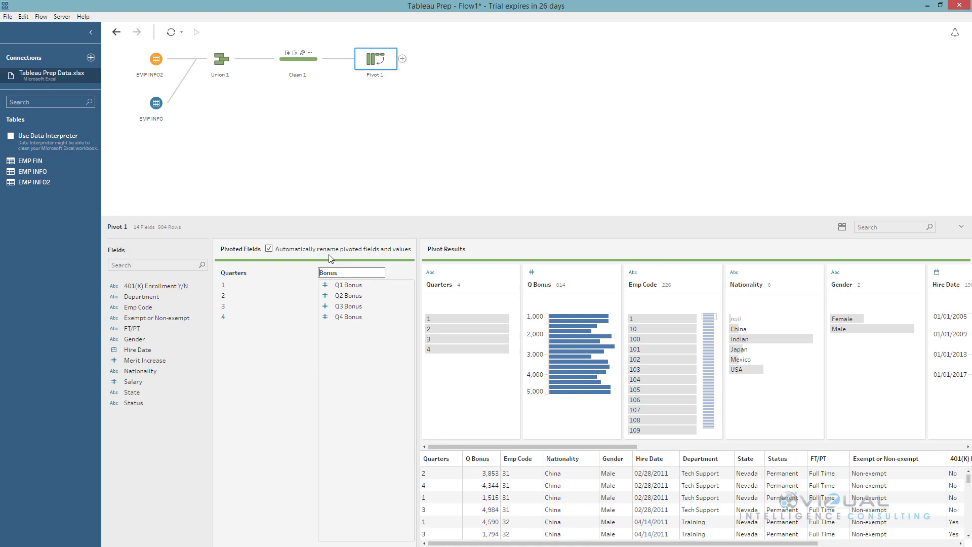
{"action": "key", "text": "Return"}
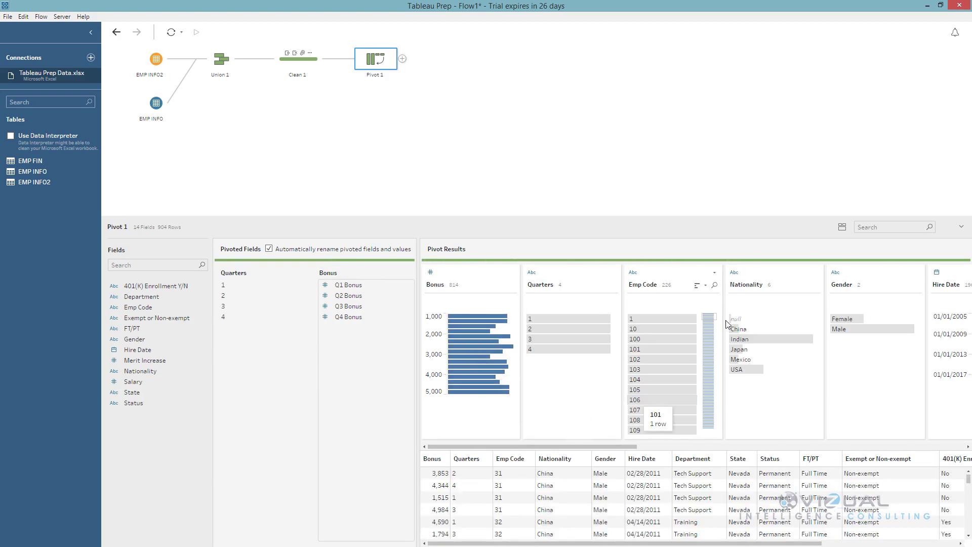
{"action": "left_click", "coordinate": [643, 319]}
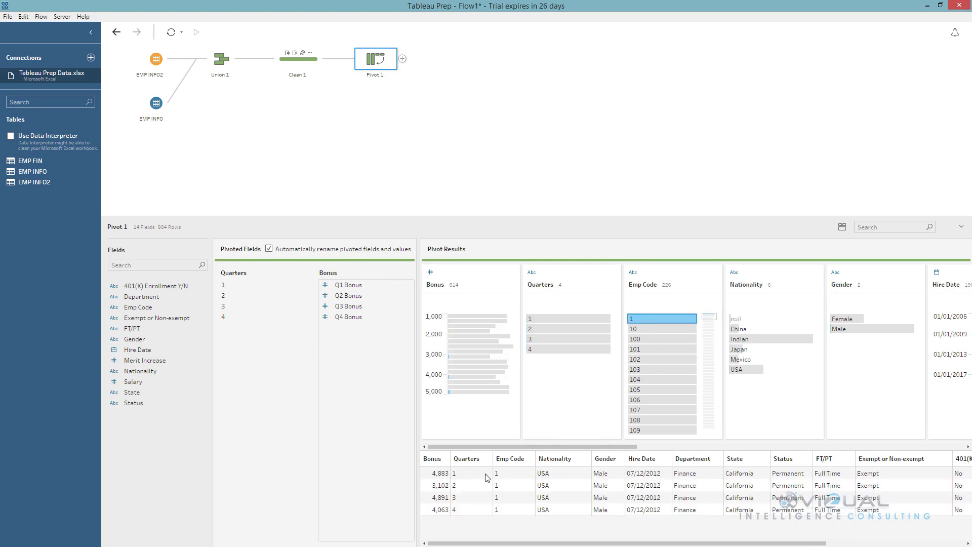
{"action": "left_click_drag", "start_coordinate": [576, 543], "coordinate": [458, 530]}
- Add an aggregate step after Pivot 1 that sums Bonus grouped by Emp Code
{"action": "left_click", "coordinate": [407, 58]}
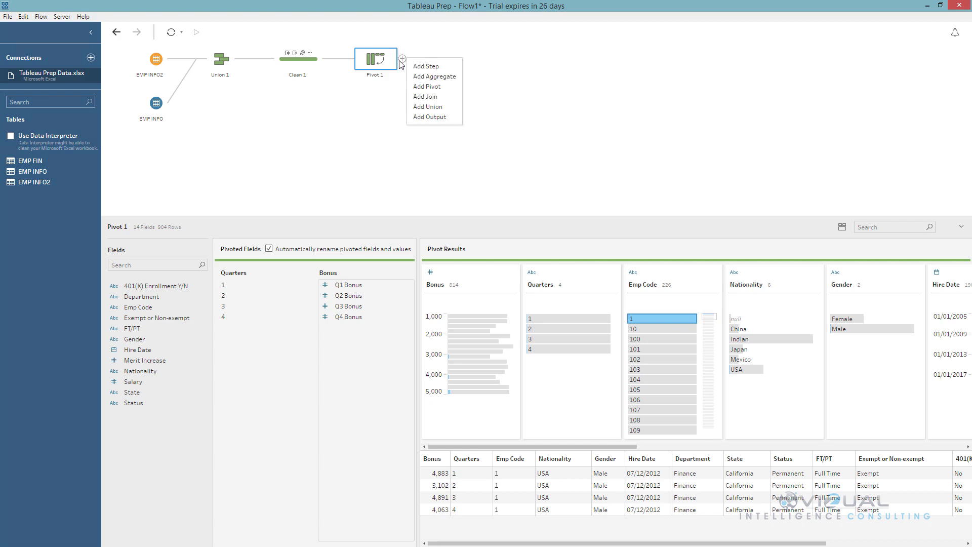
{"action": "left_click", "coordinate": [424, 77]}
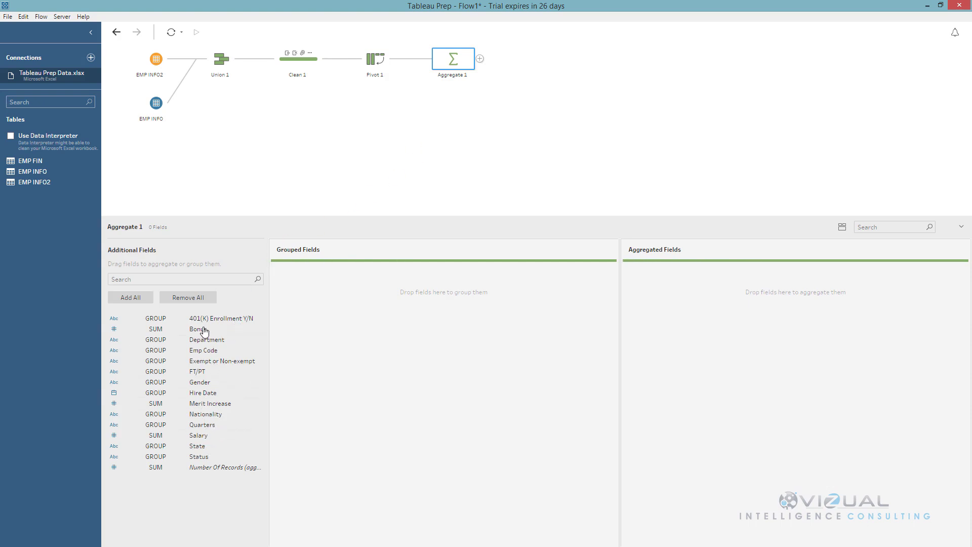
{"action": "left_click_drag", "start_coordinate": [202, 329], "coordinate": [694, 308]}
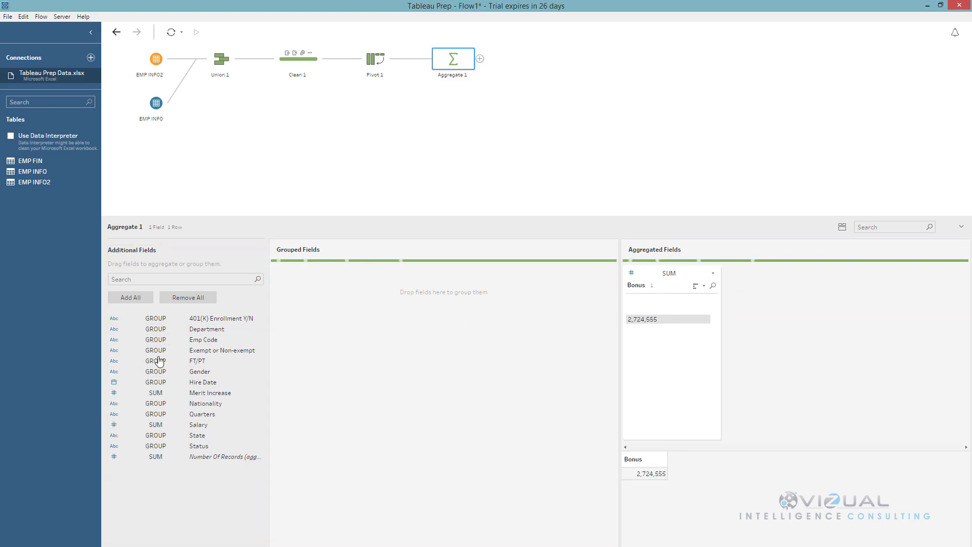
{"action": "left_click_drag", "start_coordinate": [210, 340], "coordinate": [422, 315]}
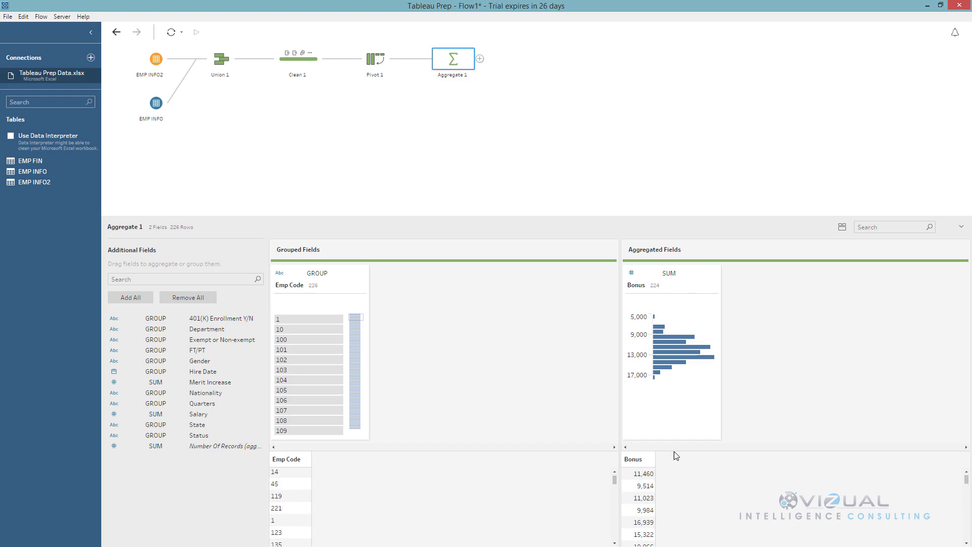
- Join Aggregate 1 back to Pivot 1, matching Emp Code to Emp Code in the join clause
{"action": "left_click_drag", "start_coordinate": [460, 58], "coordinate": [402, 56]}
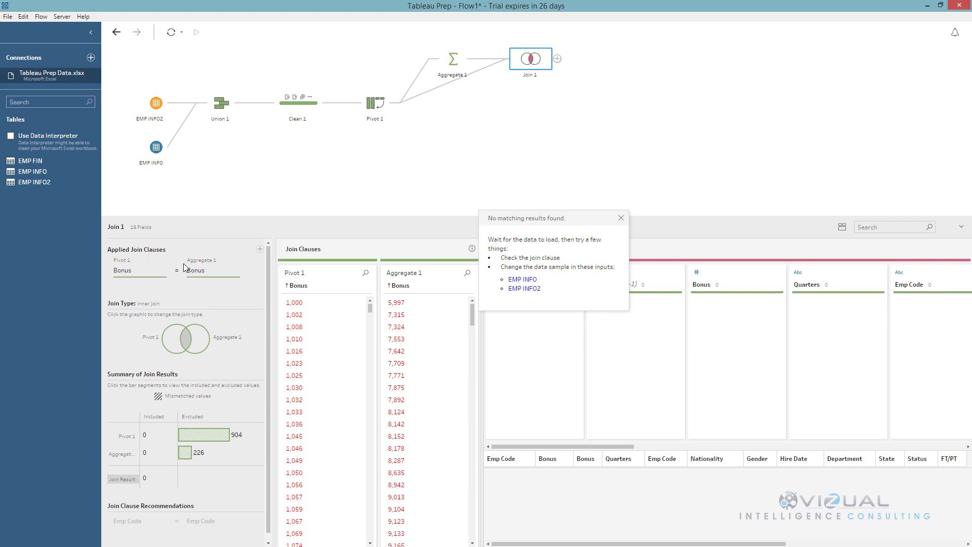
{"action": "left_click", "coordinate": [147, 274]}
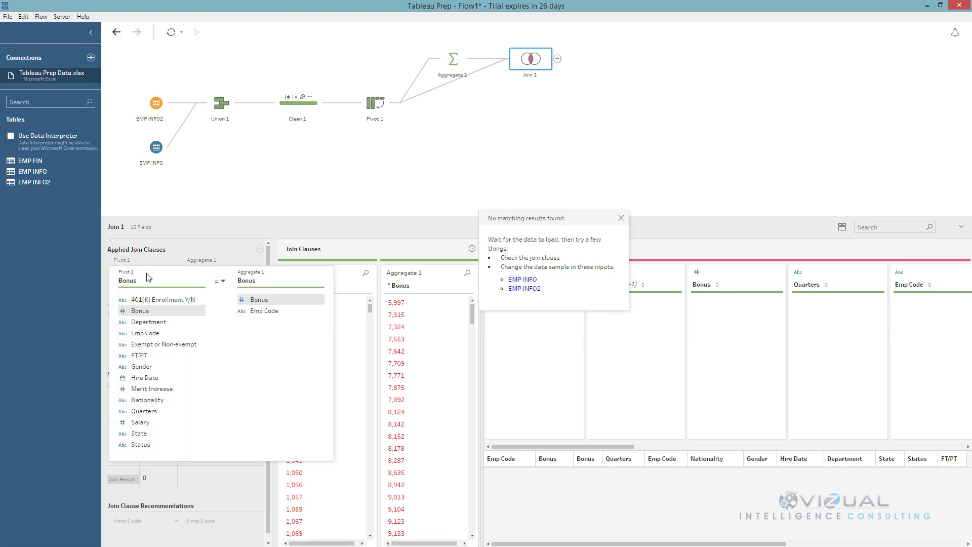
{"action": "left_click", "coordinate": [159, 335]}
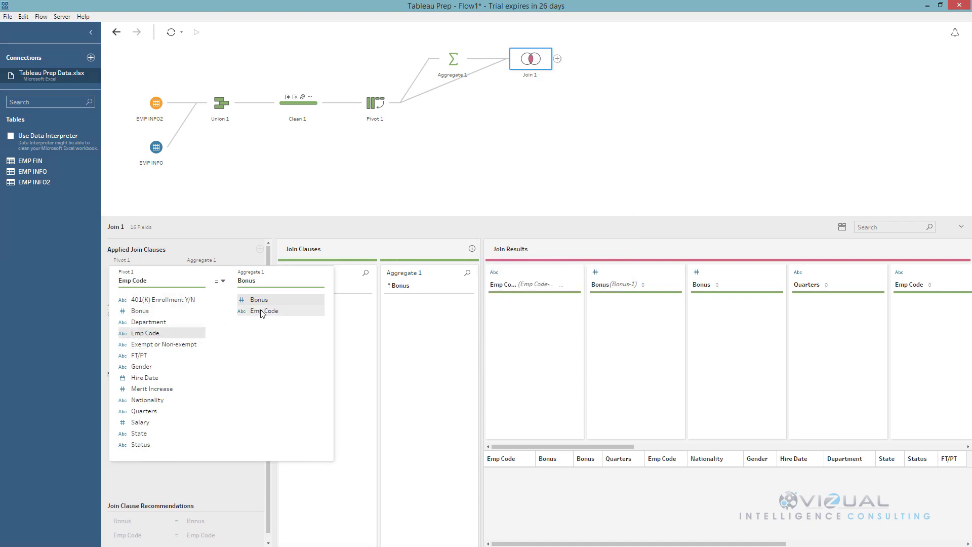
{"action": "left_click", "coordinate": [262, 310]}
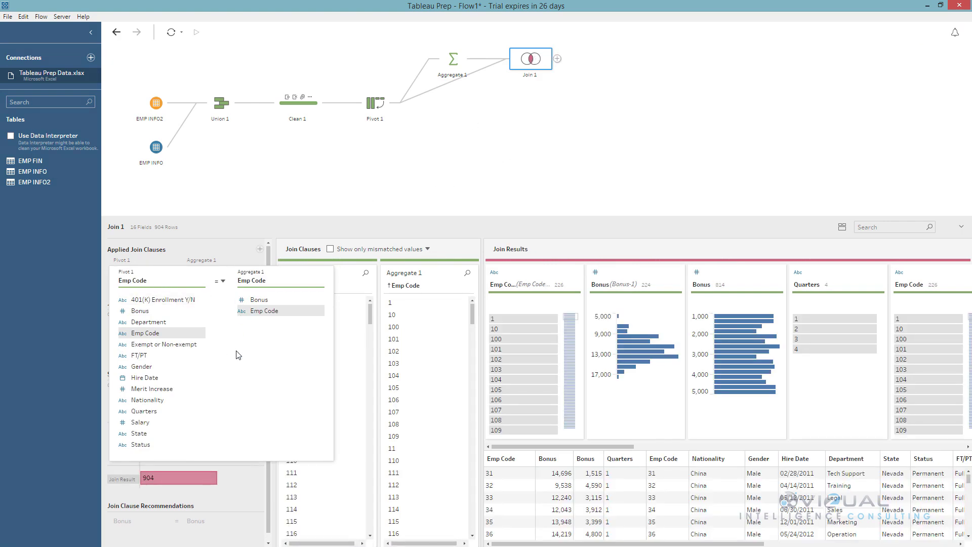
{"action": "left_click", "coordinate": [250, 236]}
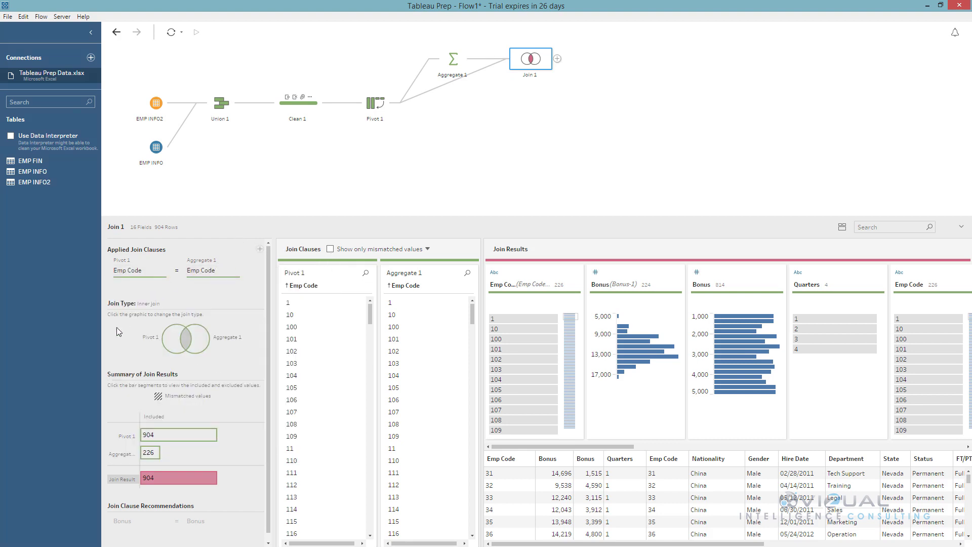
- Change Join 1 to a left join that keeps all Pivot 1 rows
{"action": "left_click", "coordinate": [177, 346]}
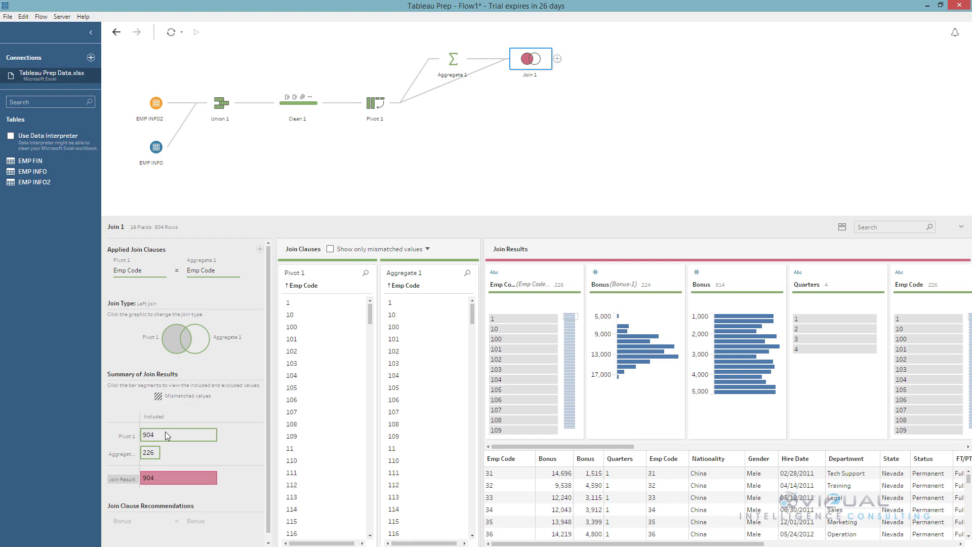
{"action": "mouse_move", "coordinate": [165, 433]}
{"action": "left_click", "coordinate": [329, 249]}
- Rename the summed Bonus field in Aggregate 1 to Yearly Bonus, and check the Join 1 rows for Emp Code 1
{"action": "left_click", "coordinate": [455, 60]}
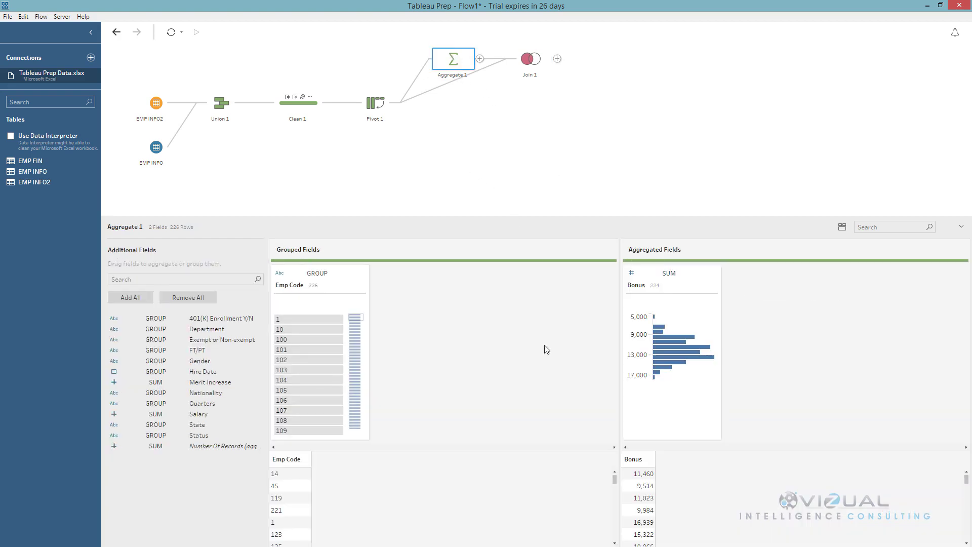
{"action": "left_click", "coordinate": [632, 463]}
{"action": "double_click", "coordinate": [633, 285]}
{"action": "left_click", "coordinate": [632, 286]}
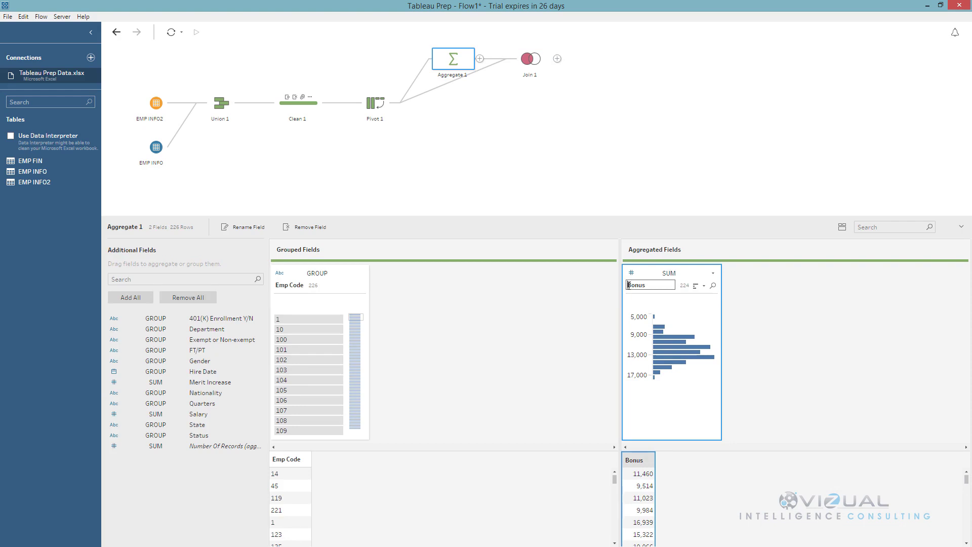
{"action": "type", "text": "Yearly"}
{"action": "left_click", "coordinate": [528, 66]}
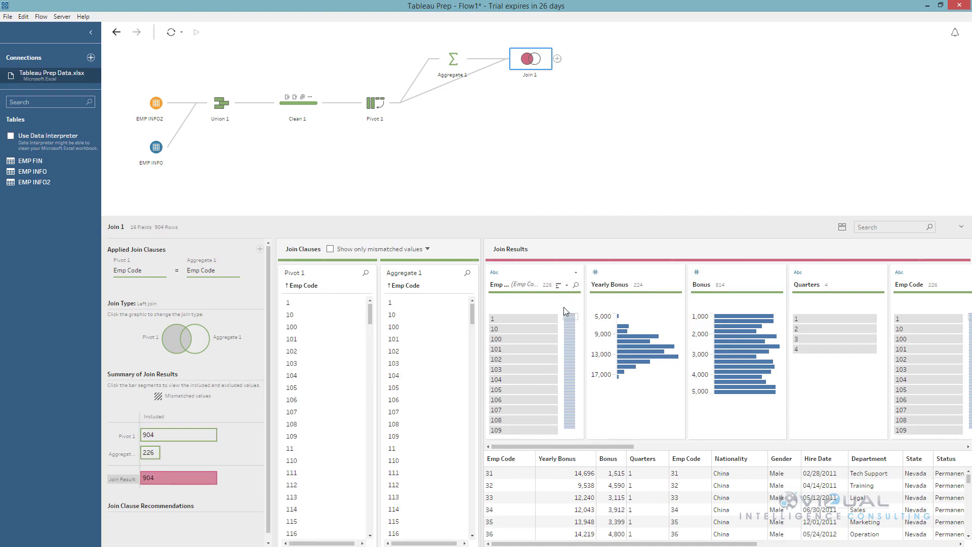
{"action": "left_click", "coordinate": [503, 318]}
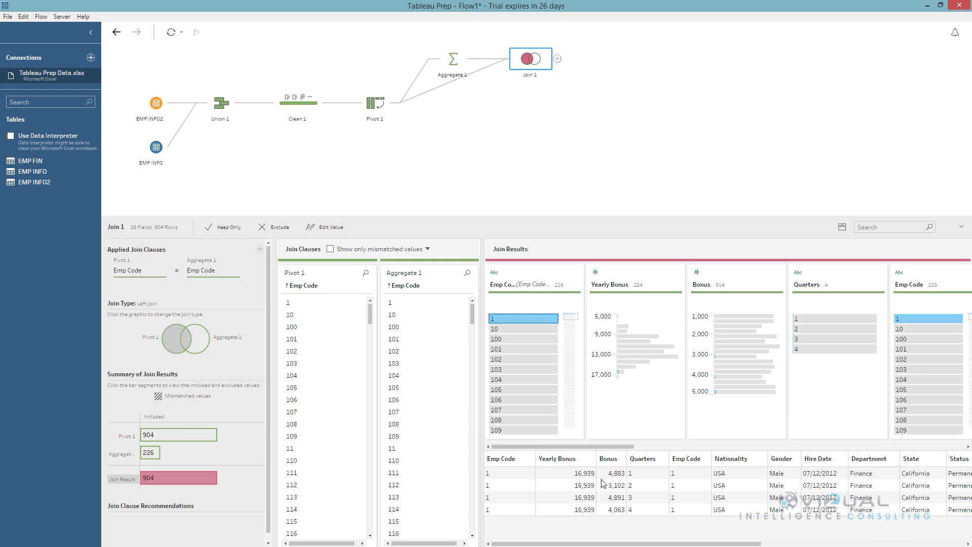
{"action": "mouse_move", "coordinate": [711, 543]}
{"action": "left_mouse_down"}
{"action": "mouse_move", "coordinate": [914, 543]}
{"action": "mouse_move", "coordinate": [709, 543]}
{"action": "left_mouse_up"}
- Join the EMP FIN table to Join 1, matching Emp Code to Emp Code in the join clause
{"action": "left_click_drag", "start_coordinate": [24, 162], "coordinate": [562, 61]}
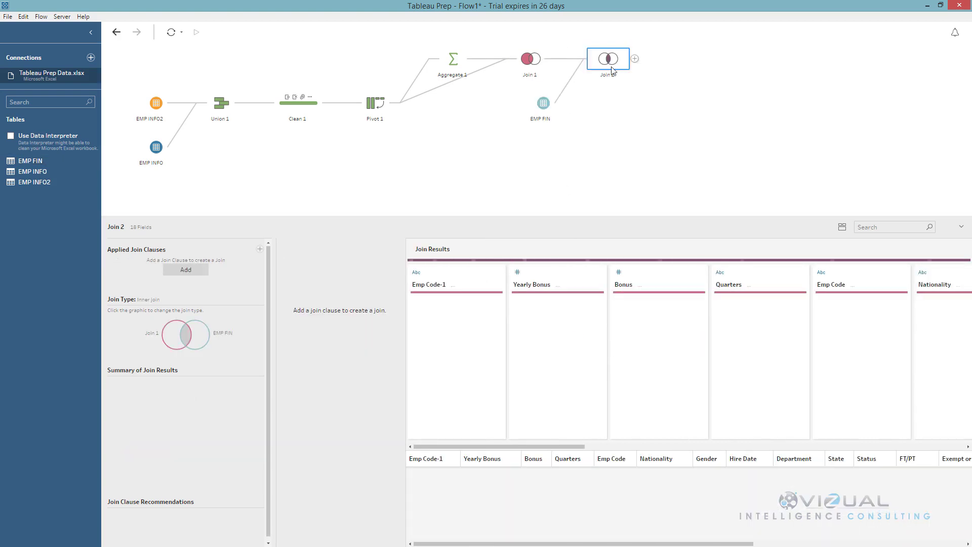
{"action": "left_click", "coordinate": [186, 274]}
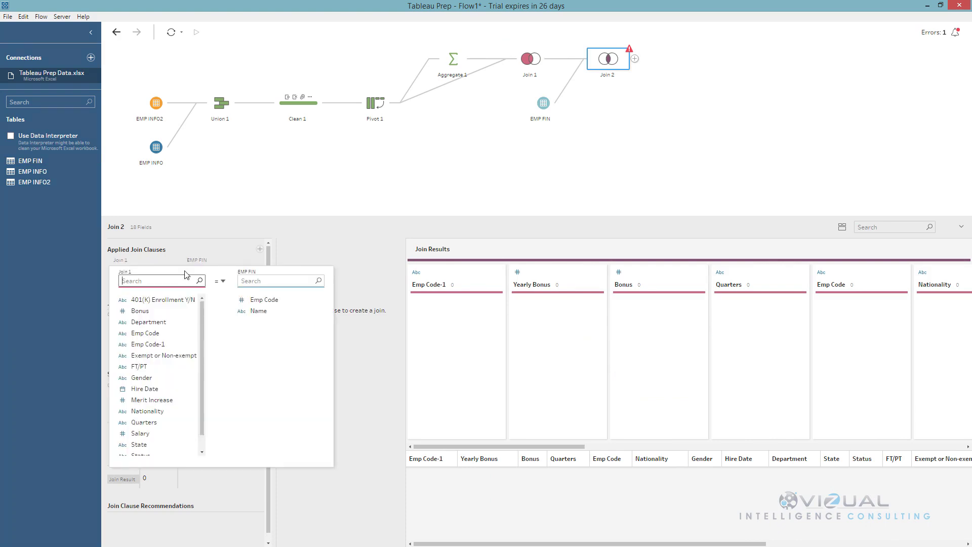
{"action": "left_click", "coordinate": [256, 299]}
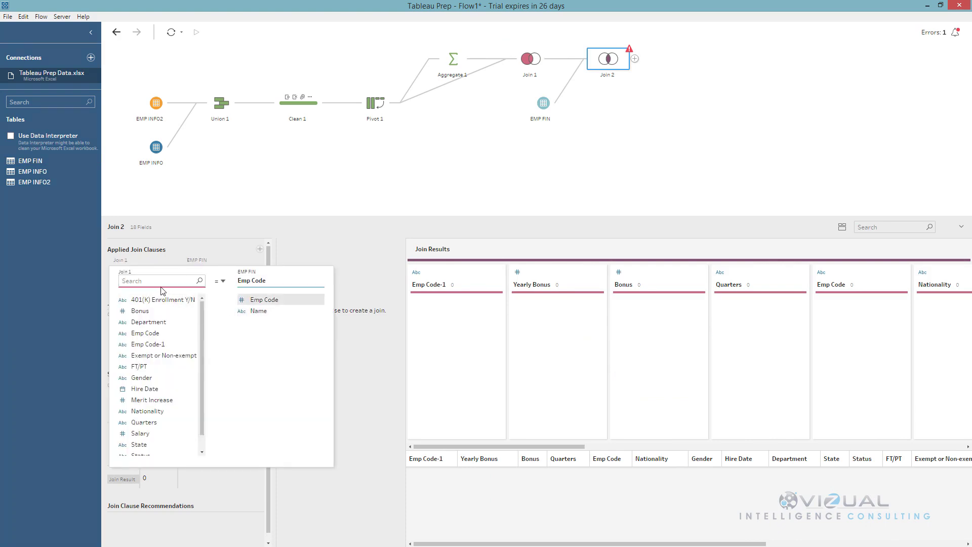
{"action": "scroll", "coordinate": [150, 427], "scroll_direction": "down", "scroll_amount": 1}
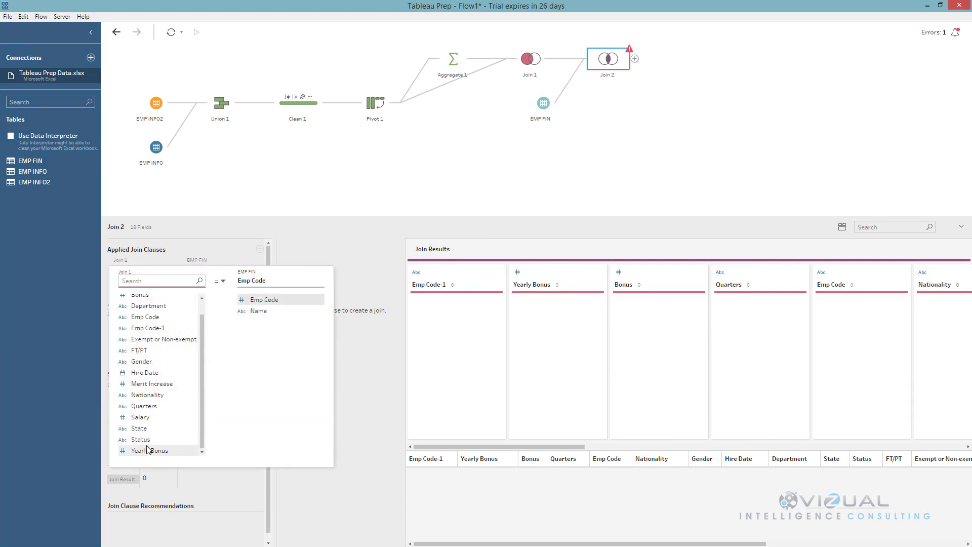
{"action": "scroll", "coordinate": [147, 373], "scroll_direction": "up", "scroll_amount": 1}
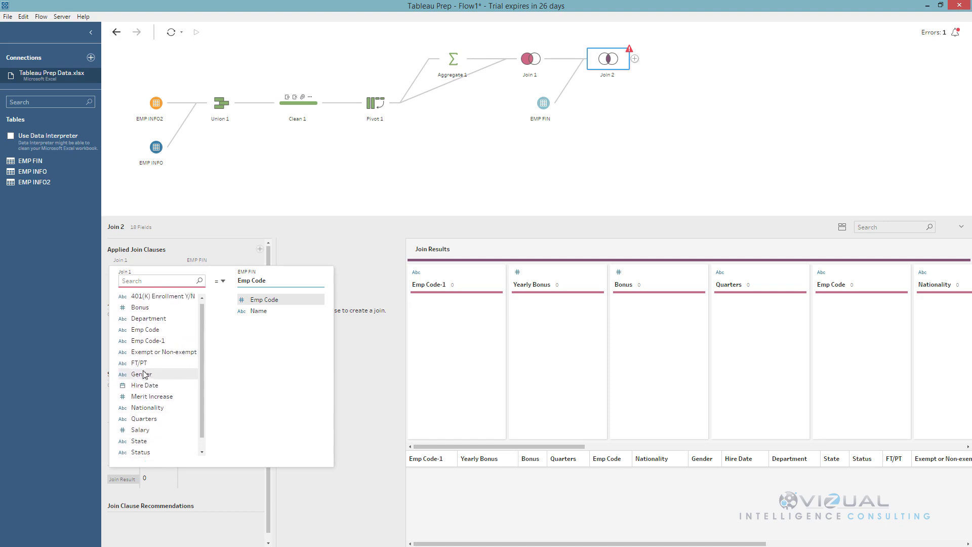
{"action": "left_click", "coordinate": [147, 334]}
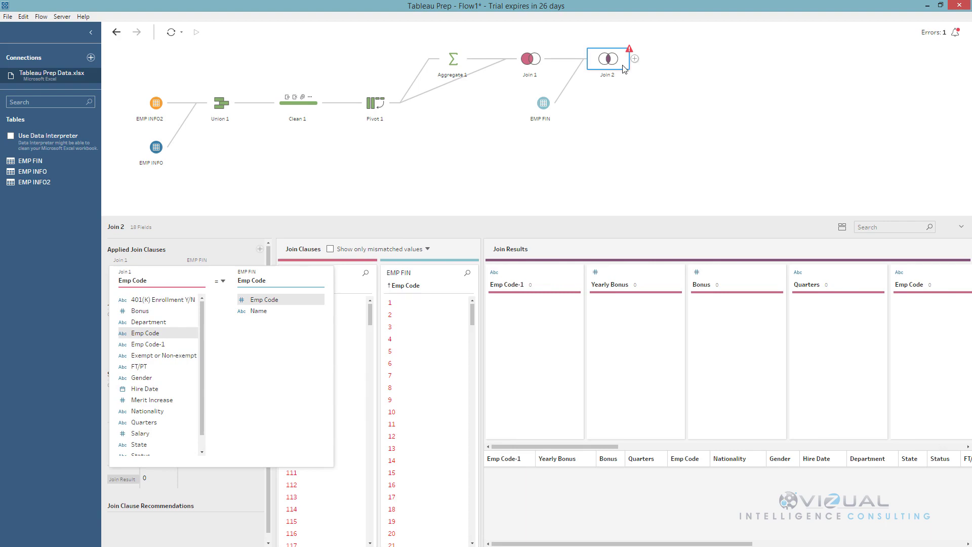
{"action": "left_click", "coordinate": [623, 69]}
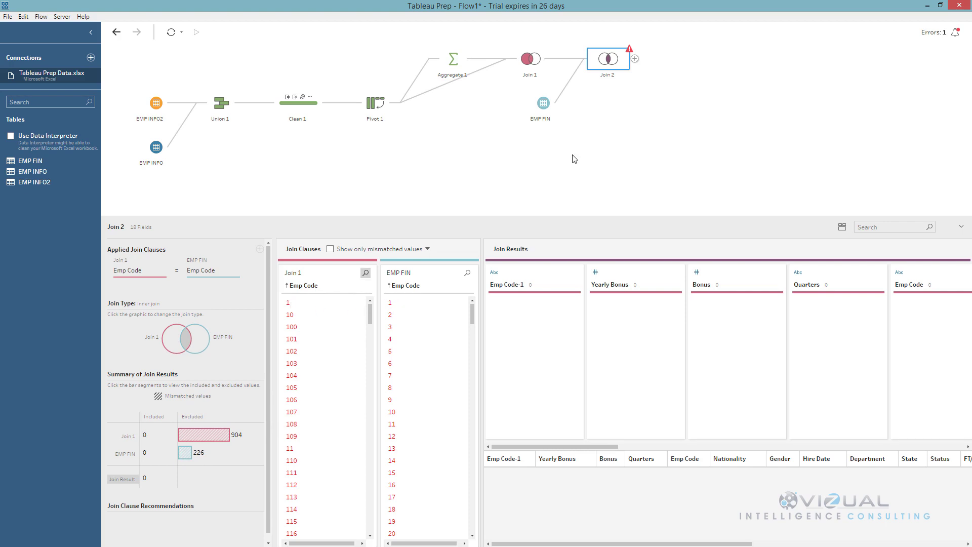
- Compare the inputs of Join 2 and change the data type of Emp Code in EMP FIN to String
{"action": "left_click", "coordinate": [549, 109]}
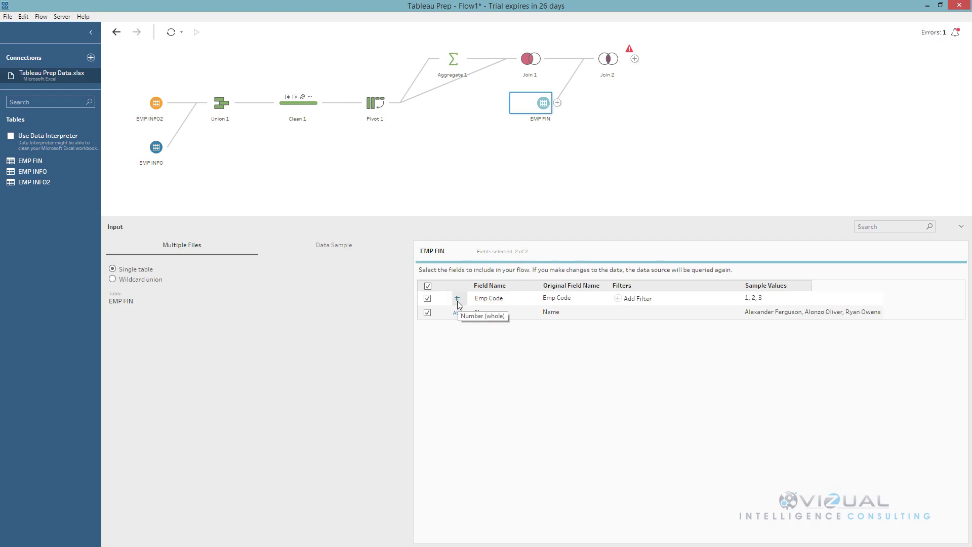
{"action": "left_click", "coordinate": [530, 60]}
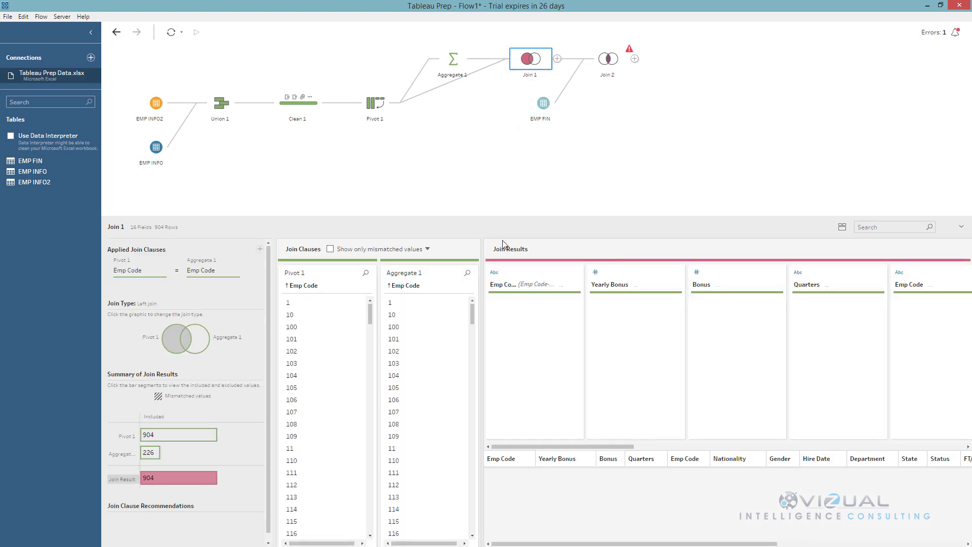
{"action": "left_click", "coordinate": [539, 107]}
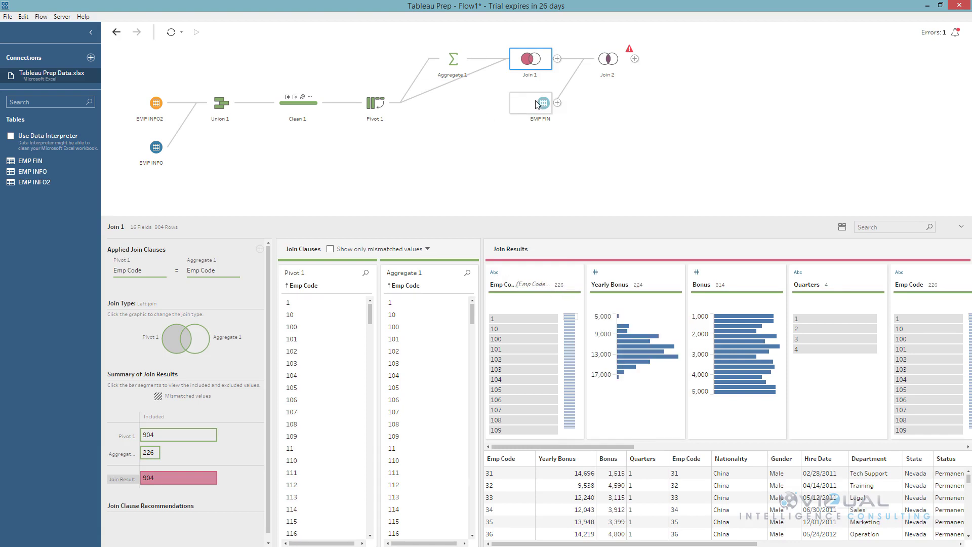
{"action": "left_click", "coordinate": [457, 298]}
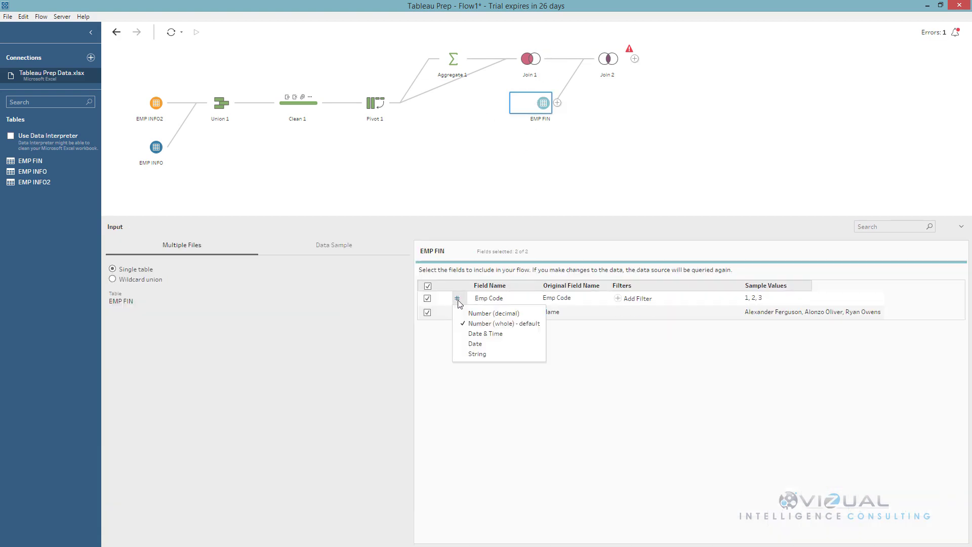
{"action": "left_click", "coordinate": [485, 353]}
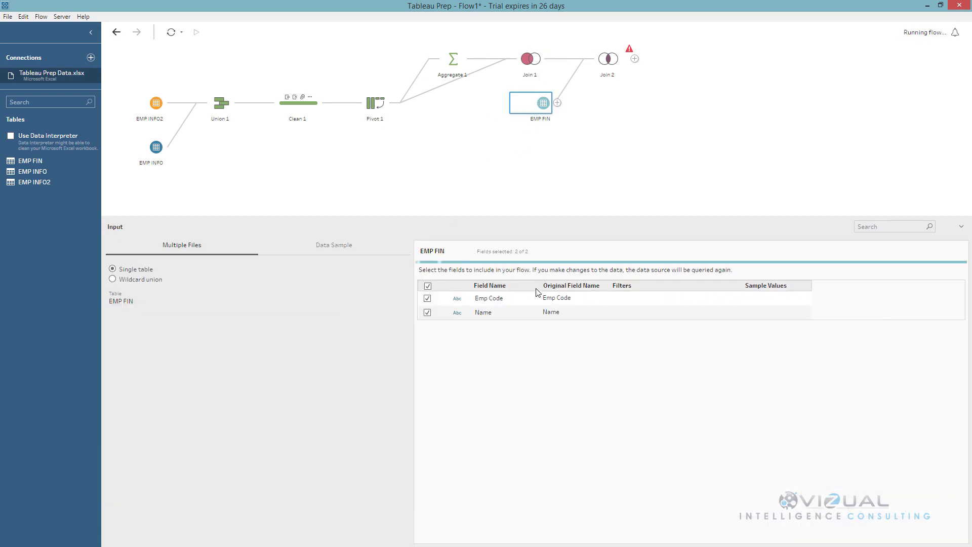
- Change Join 2 to a left join that keeps all Join 1 rows, and remove the duplicate Emp Code-1 field from its results
{"action": "left_click", "coordinate": [610, 63]}
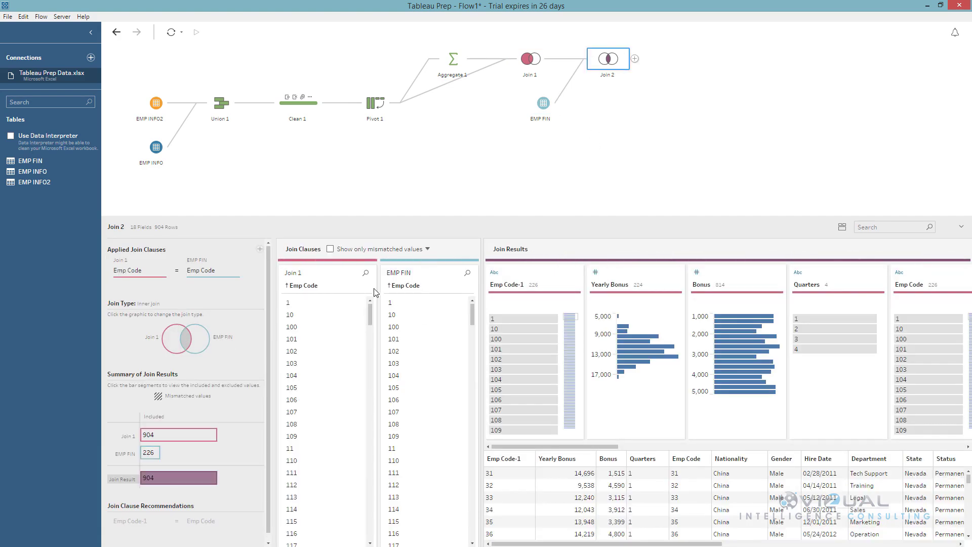
{"action": "left_click", "coordinate": [180, 353]}
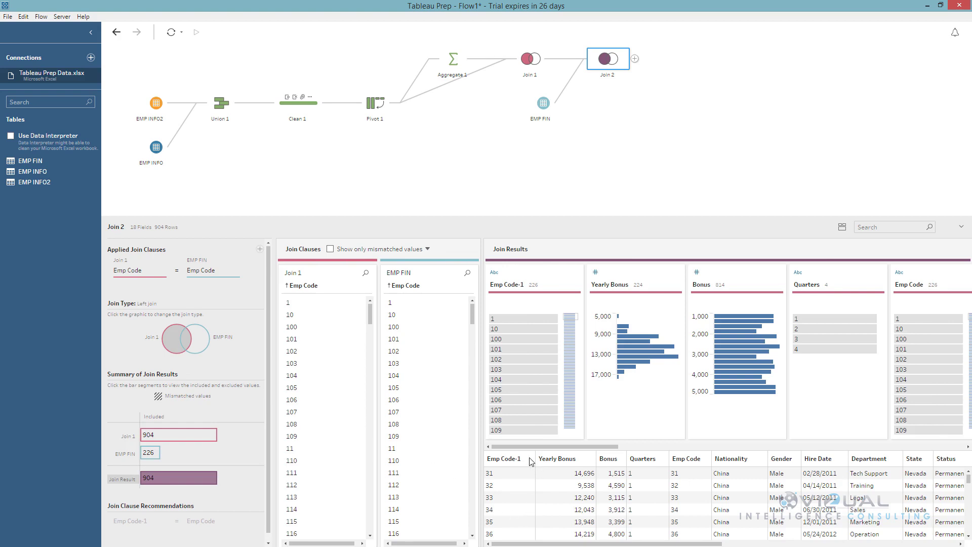
{"action": "left_click_drag", "start_coordinate": [555, 543], "coordinate": [794, 545]}
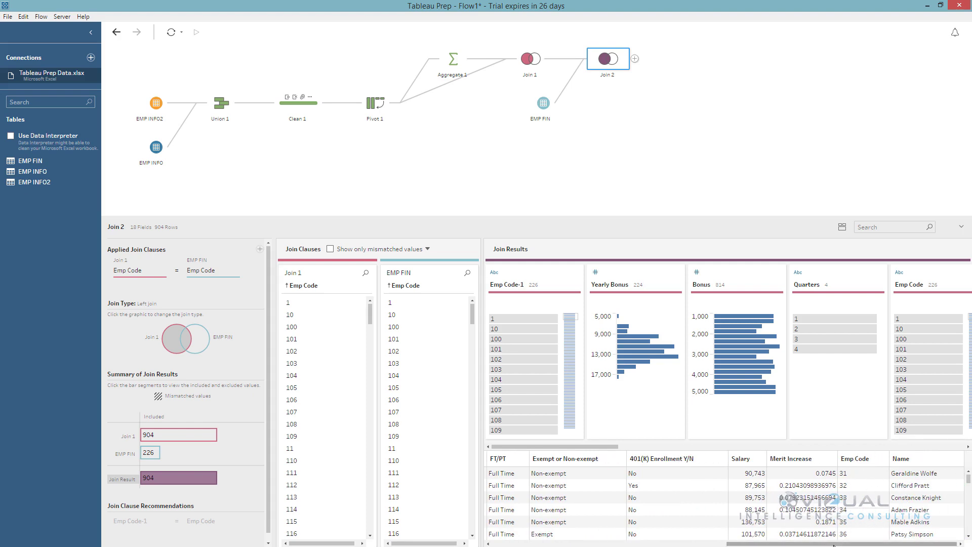
{"action": "left_click_drag", "start_coordinate": [838, 543], "coordinate": [530, 492]}
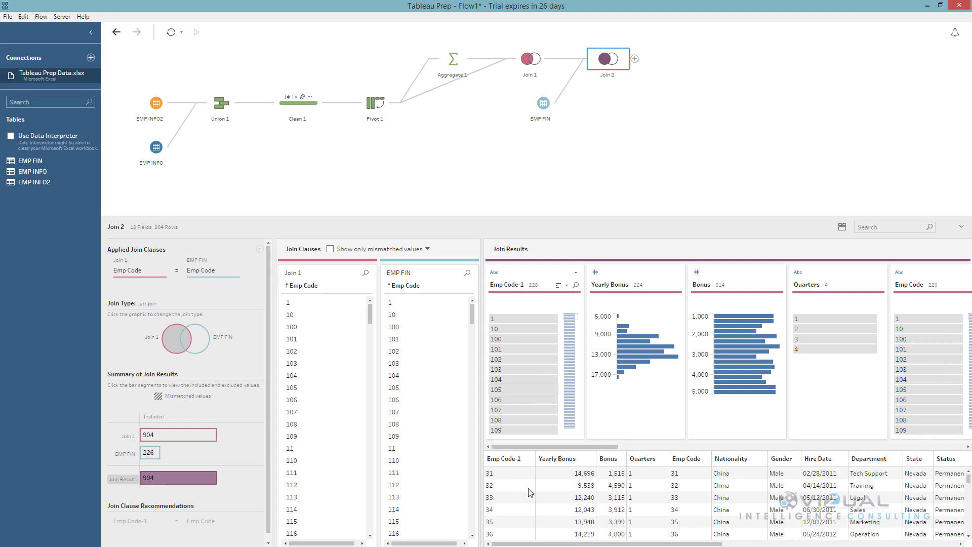
{"action": "left_click", "coordinate": [514, 461]}
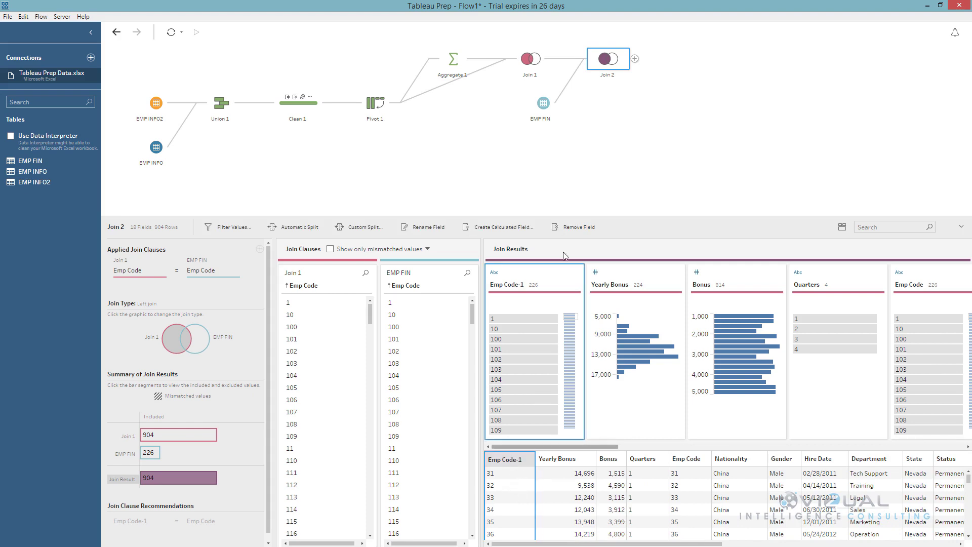
{"action": "left_click", "coordinate": [544, 224]}
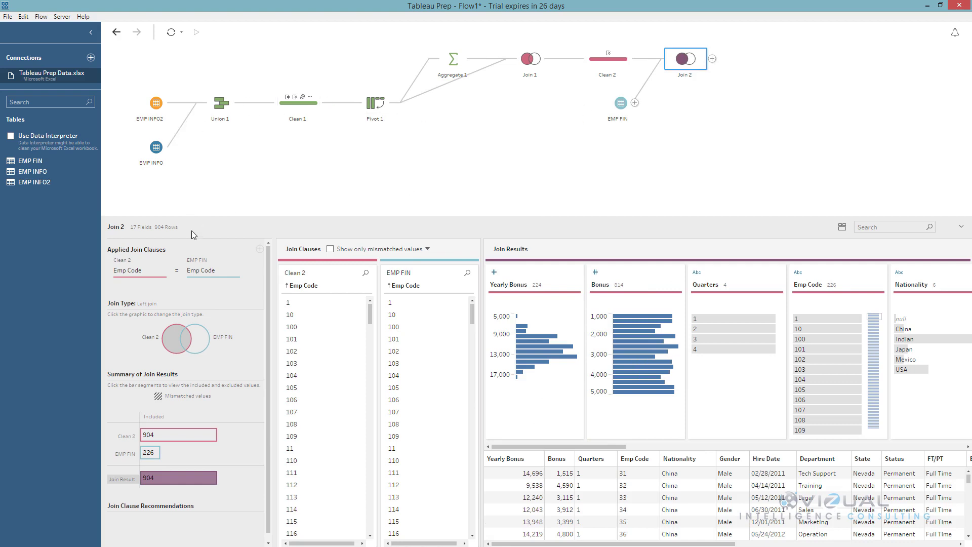
- Add an output step after Join 2
{"action": "left_click", "coordinate": [712, 59]}
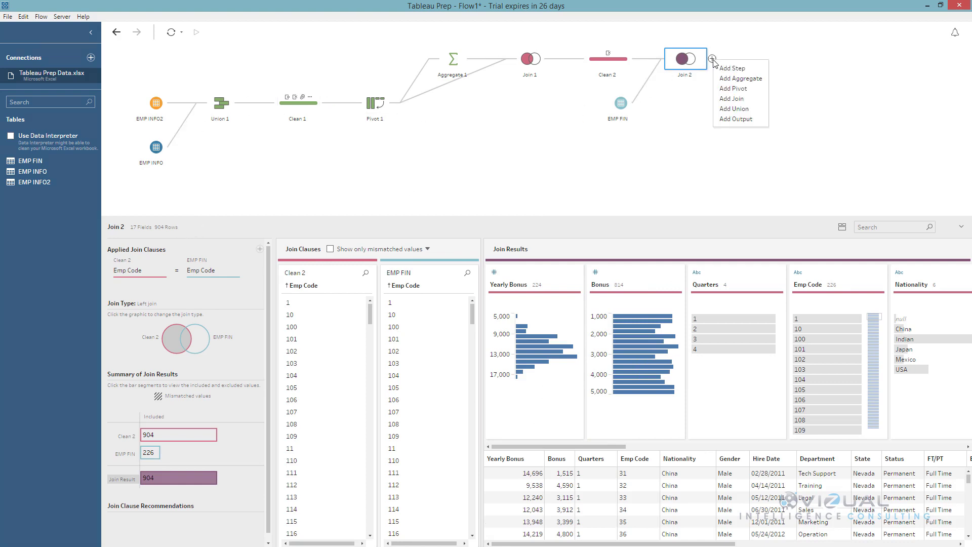
{"action": "left_click", "coordinate": [735, 119]}
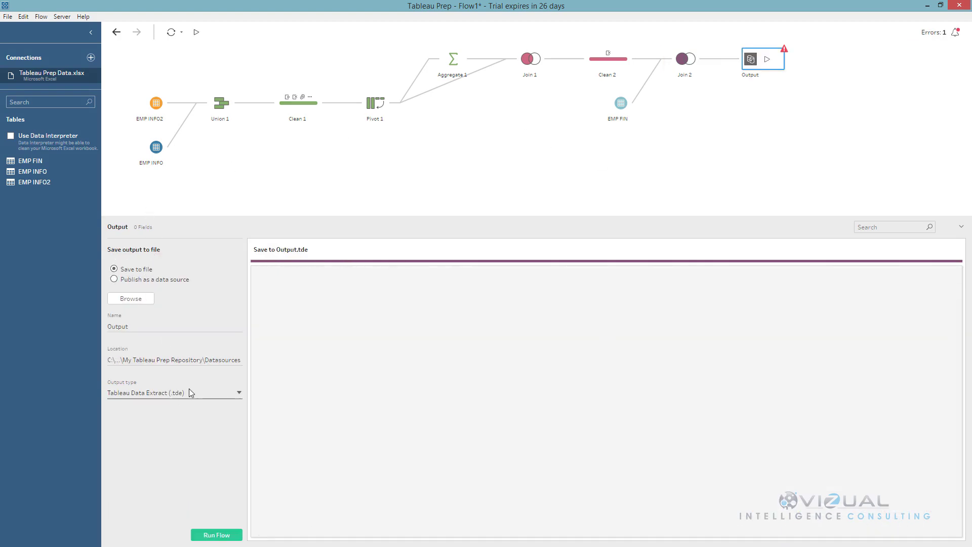
- Examine the available output file types and the server choices for publishing the output as a data source
{"action": "left_click", "coordinate": [149, 394]}
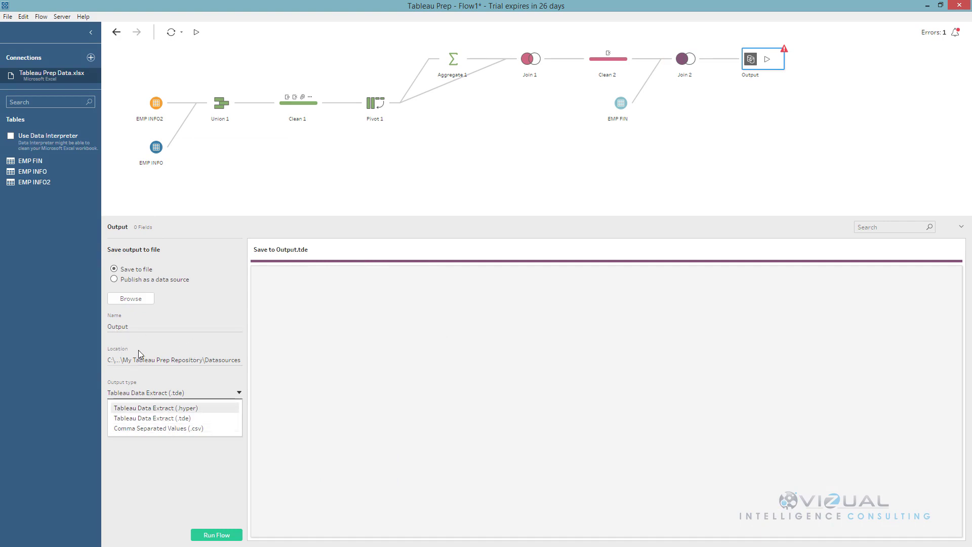
{"action": "left_click", "coordinate": [151, 280]}
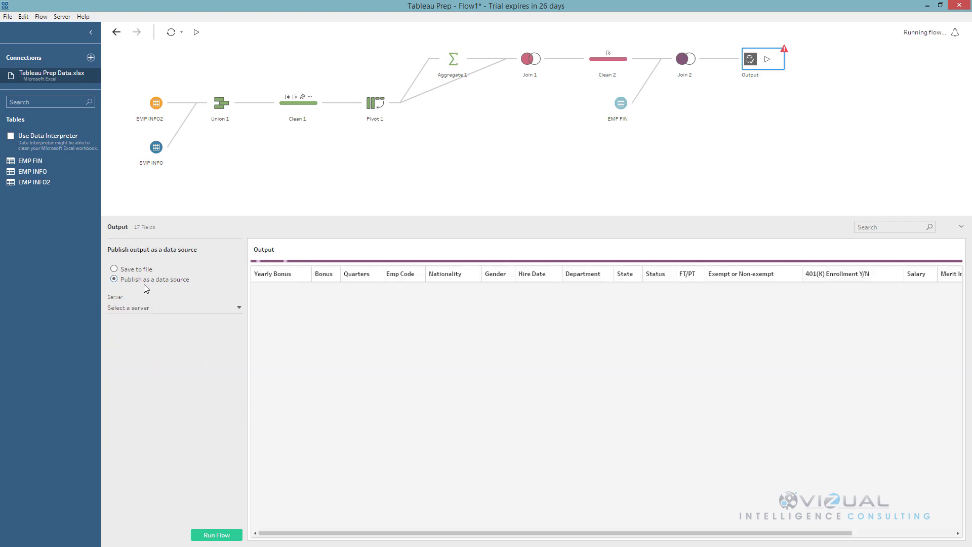
{"action": "left_click", "coordinate": [133, 309]}
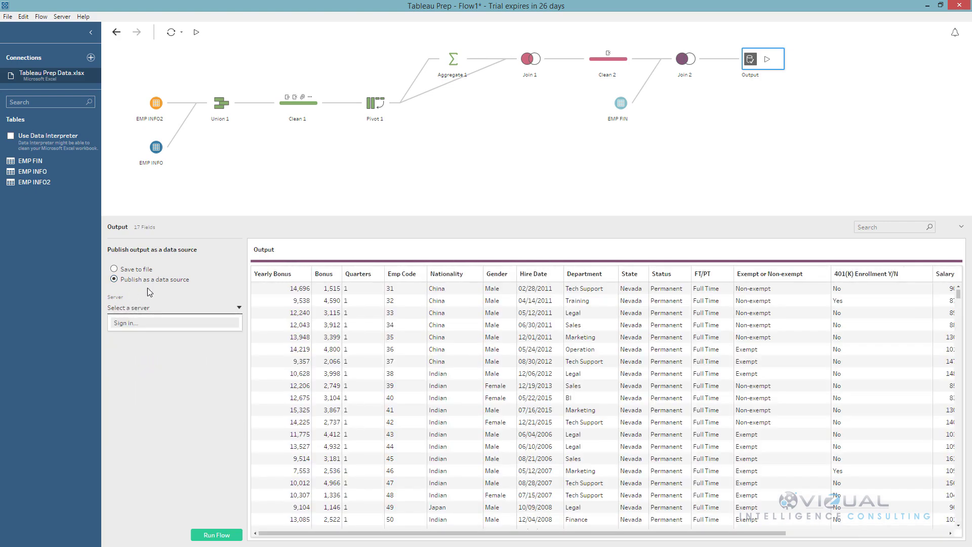
{"action": "left_click", "coordinate": [135, 373]}
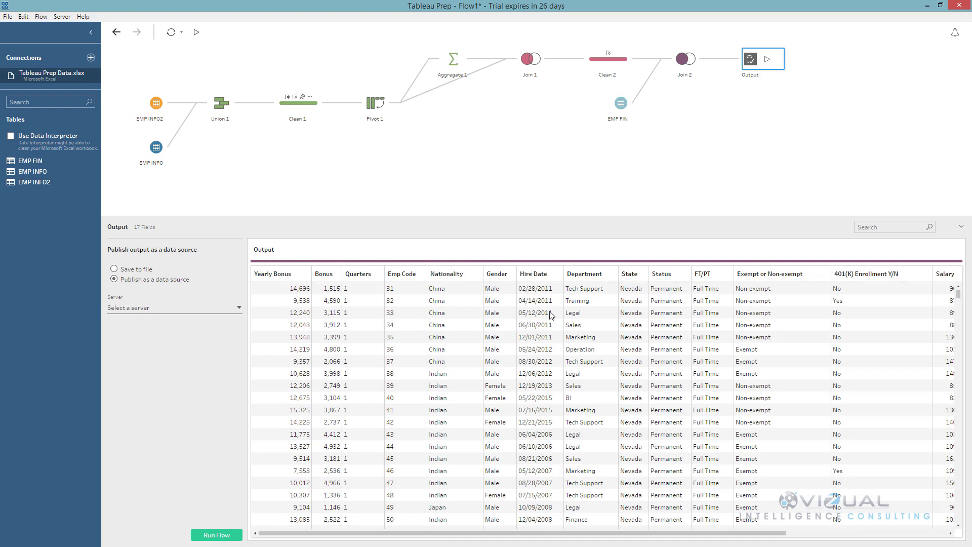
- Set the output to be saved to a file as a Tableau Data Extract (.tde) named Output, and run the flow
{"action": "left_click", "coordinate": [136, 269]}
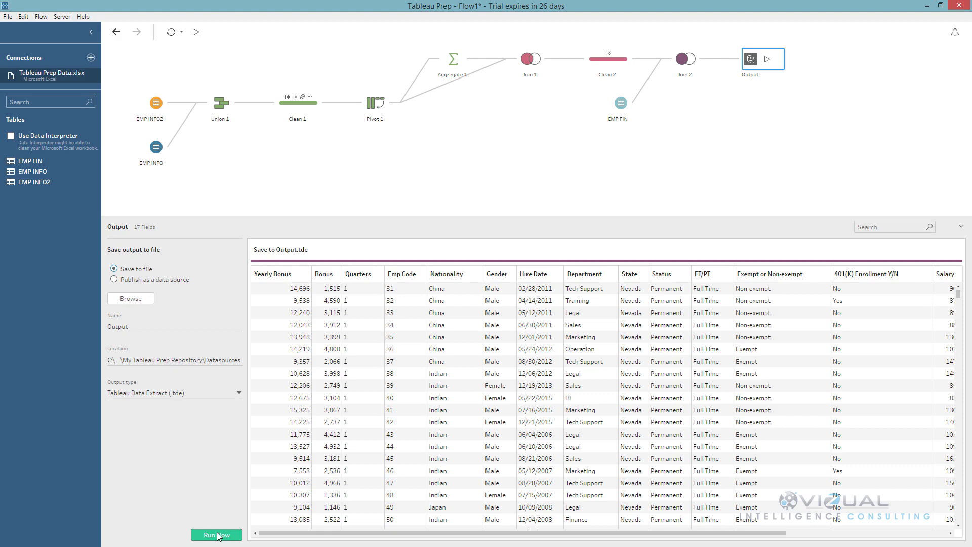
{"action": "left_click", "coordinate": [216, 535]}
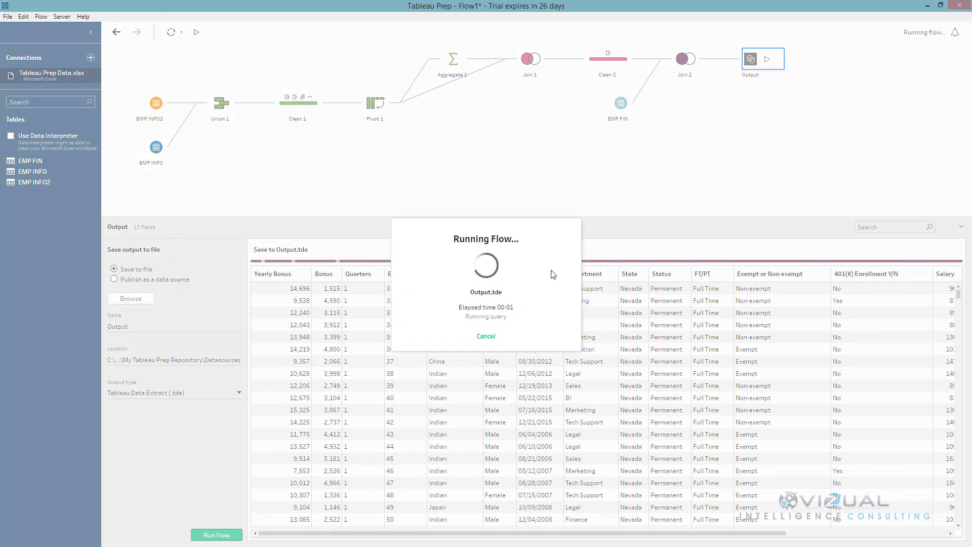